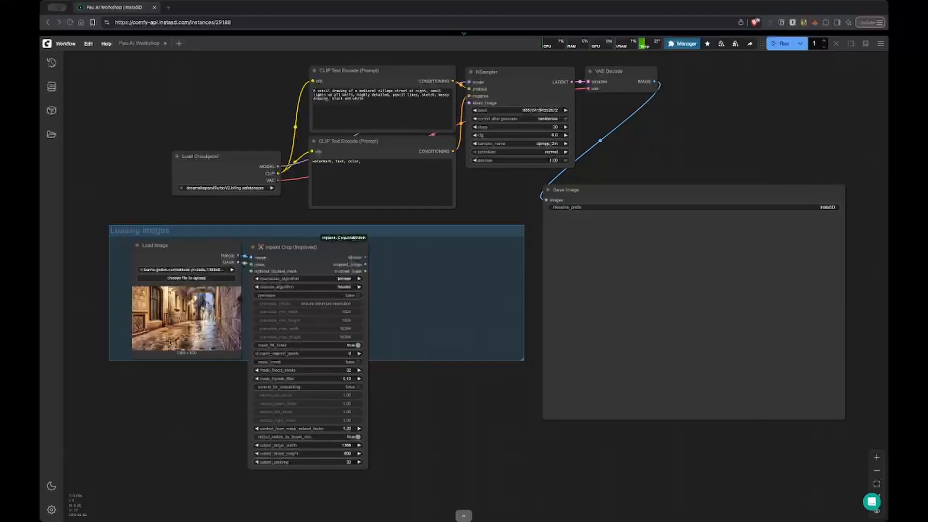
scroll(191, 341, up, 10)
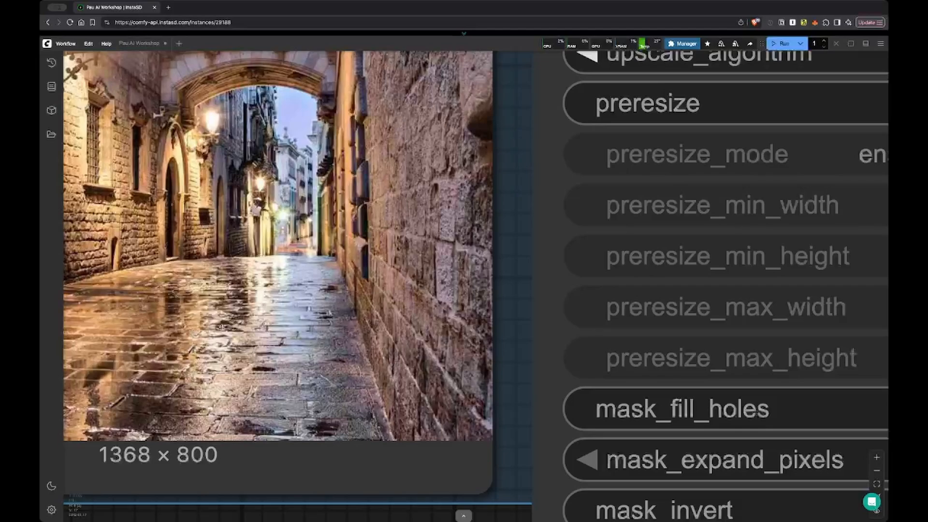
scroll(235, 320, down, 10)
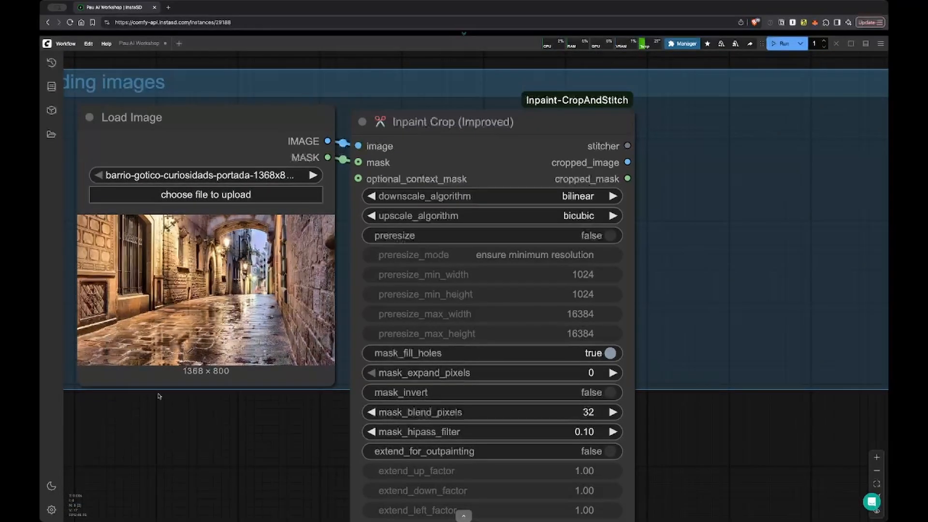
scroll(579, 144, down, 7)
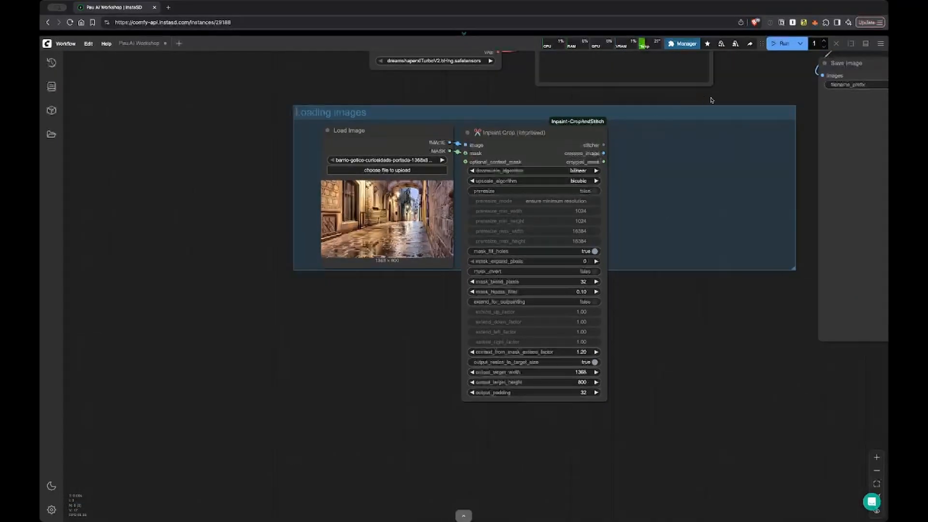
drag(763, 97, 550, 250)
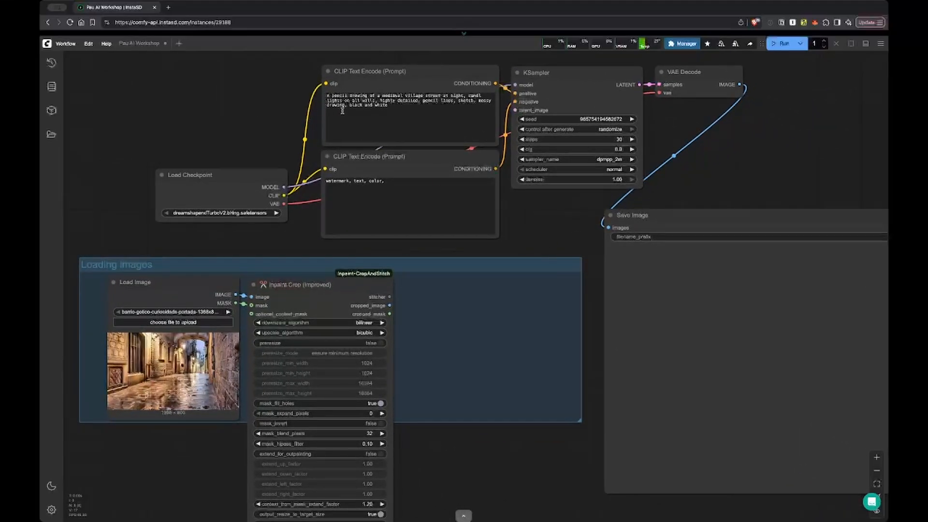
click(410, 104)
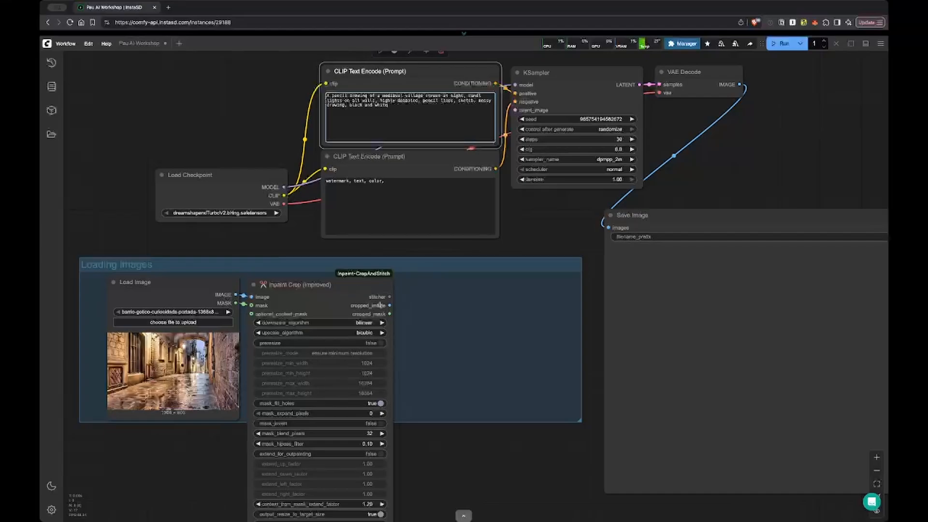
Add a VAE Encode node fed by Inpaint Crop's cropped_image and the checkpoint's VAE, and connect its output to the KSampler's latent_image.
click(296, 286)
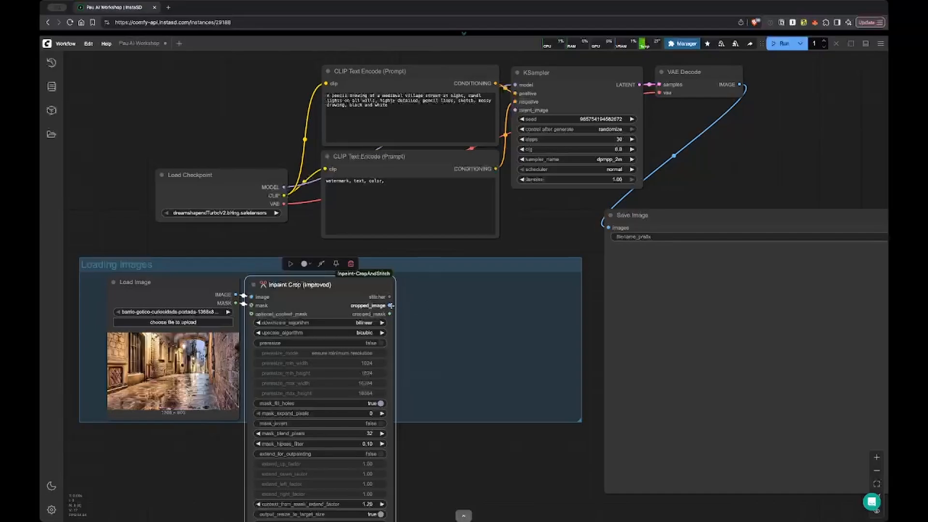
drag(391, 306, 481, 305)
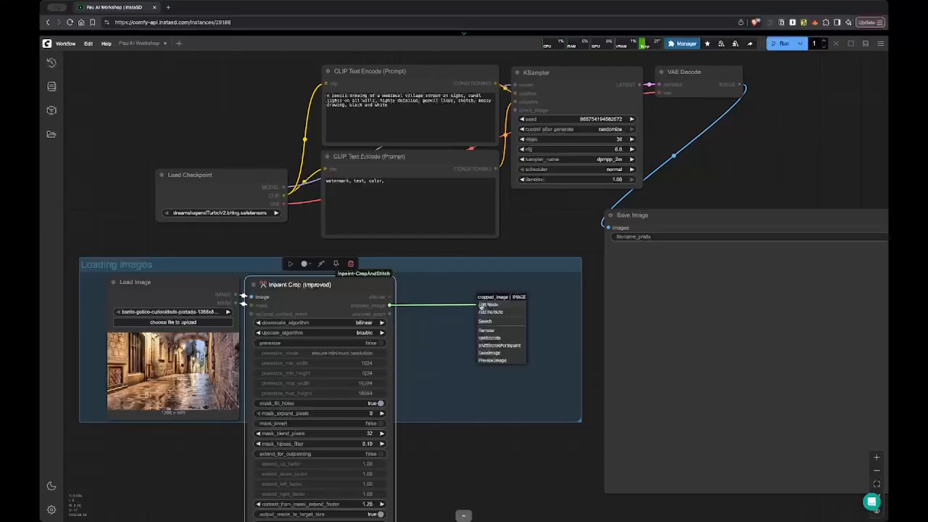
click(493, 338)
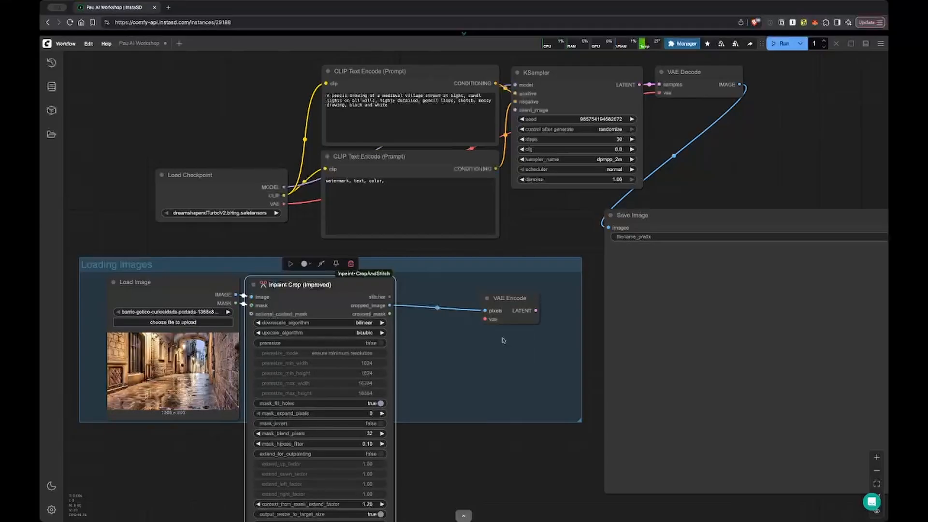
drag(284, 204, 486, 320)
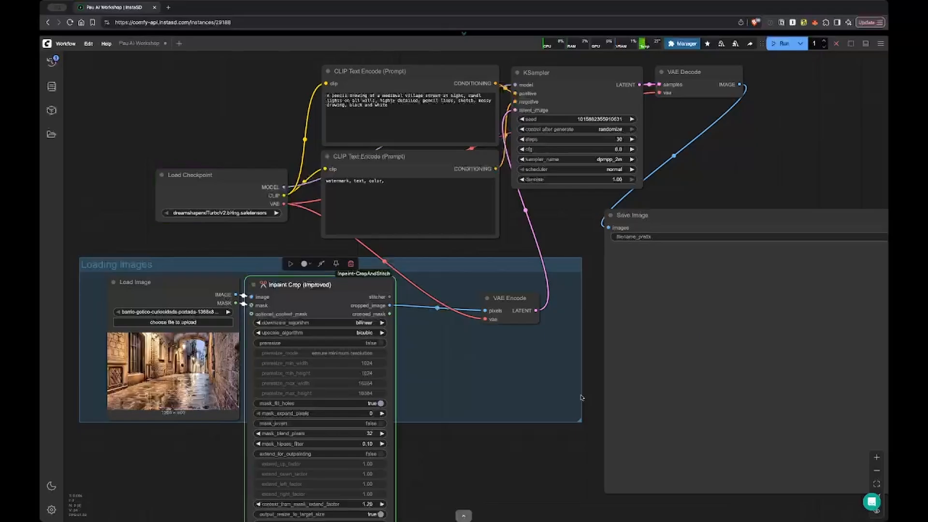
Space out the Load Image and Inpaint Crop nodes inside the Loading Images group and enlarge the Load Image node.
drag(592, 363, 510, 321)
scroll(575, 350, down, 3)
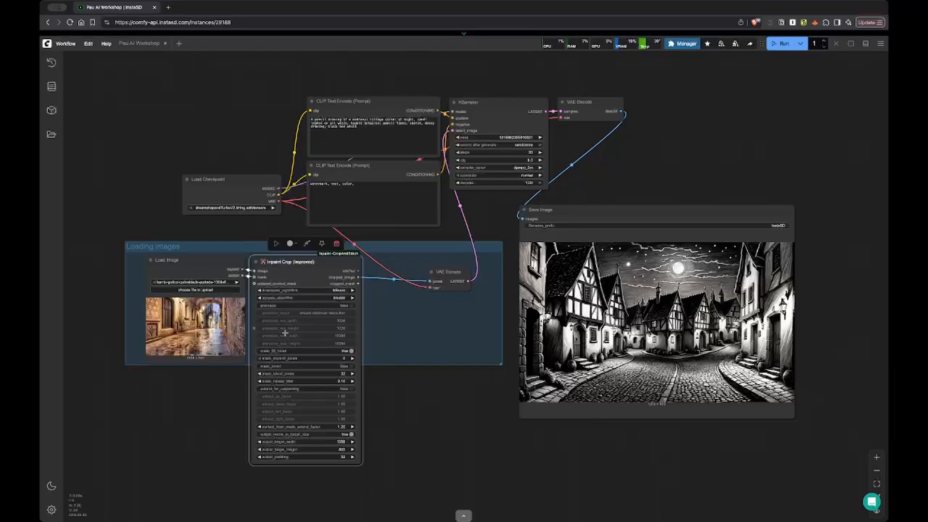
click(202, 267)
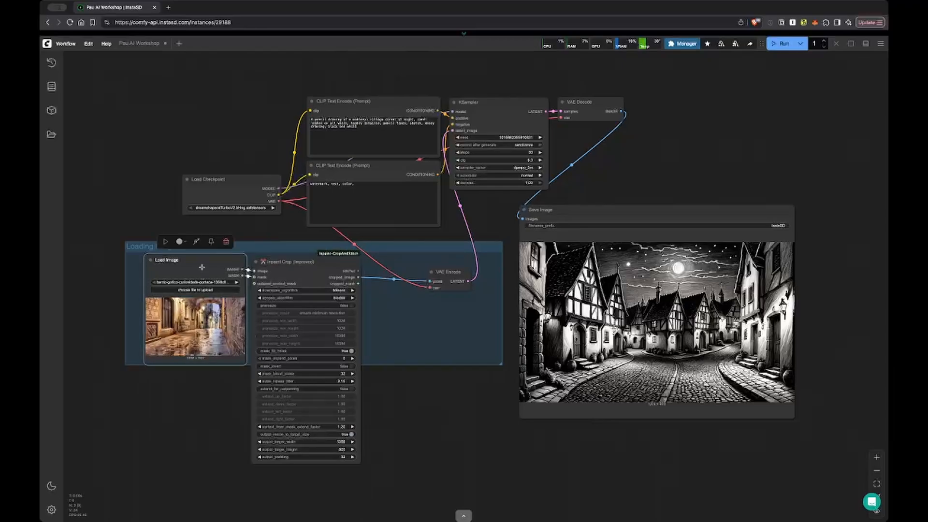
drag(281, 258, 320, 259)
click(198, 261)
drag(198, 261, 180, 258)
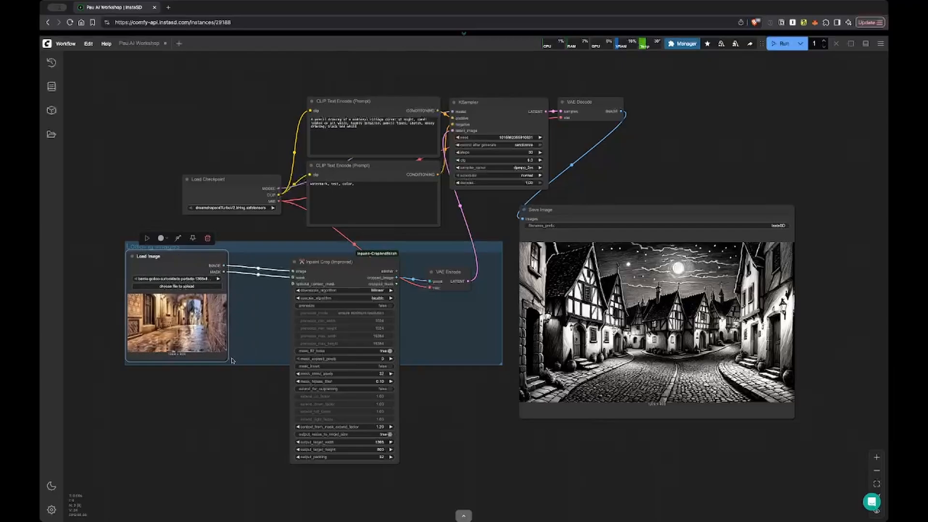
drag(223, 359, 284, 384)
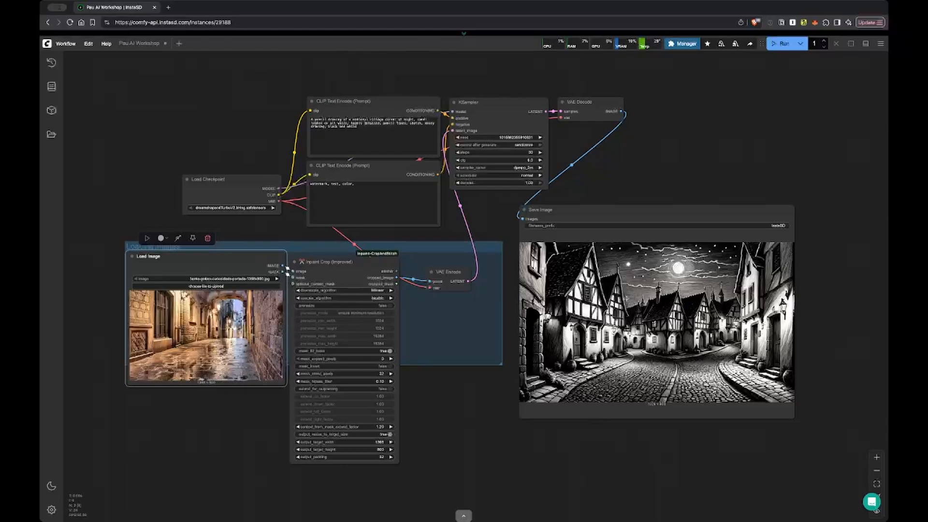
Set the KSampler's denoise to 0.5 and run the workflow.
drag(388, 142, 313, 116)
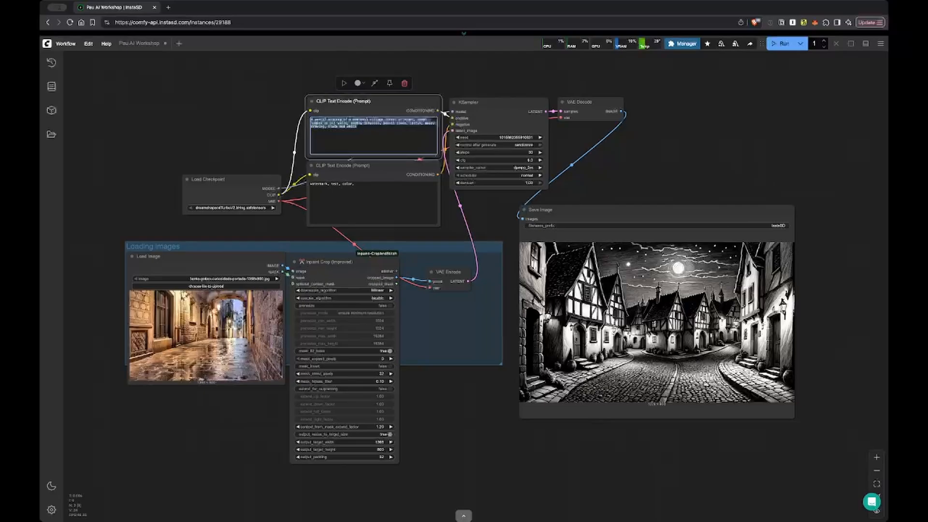
click(528, 182)
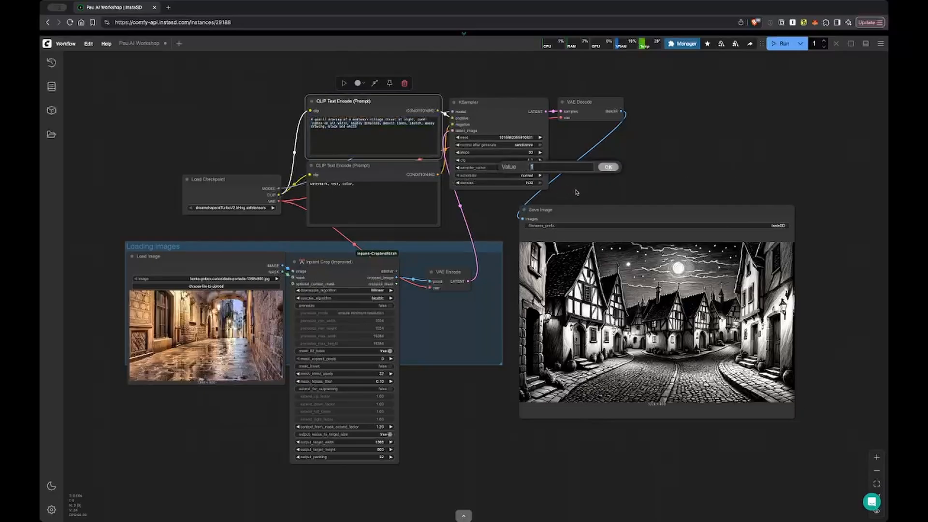
click(608, 167)
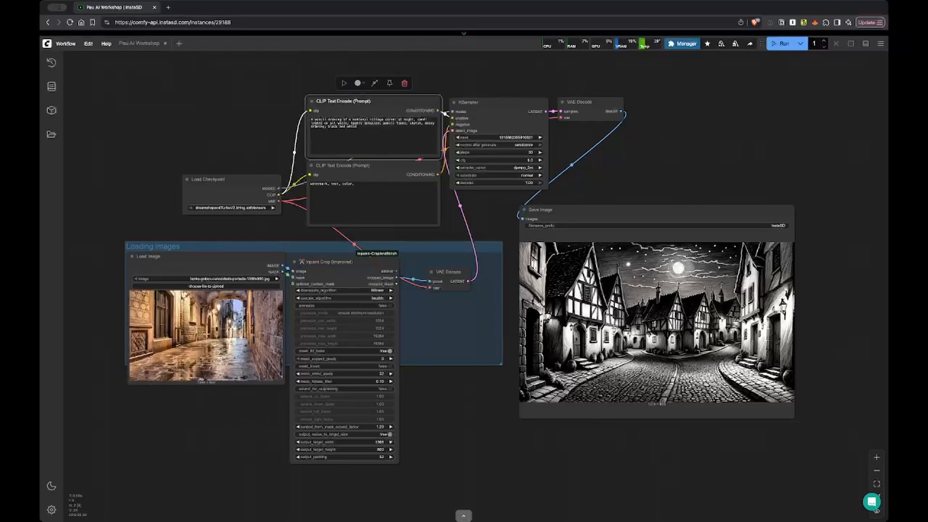
click(526, 182)
text(0.)
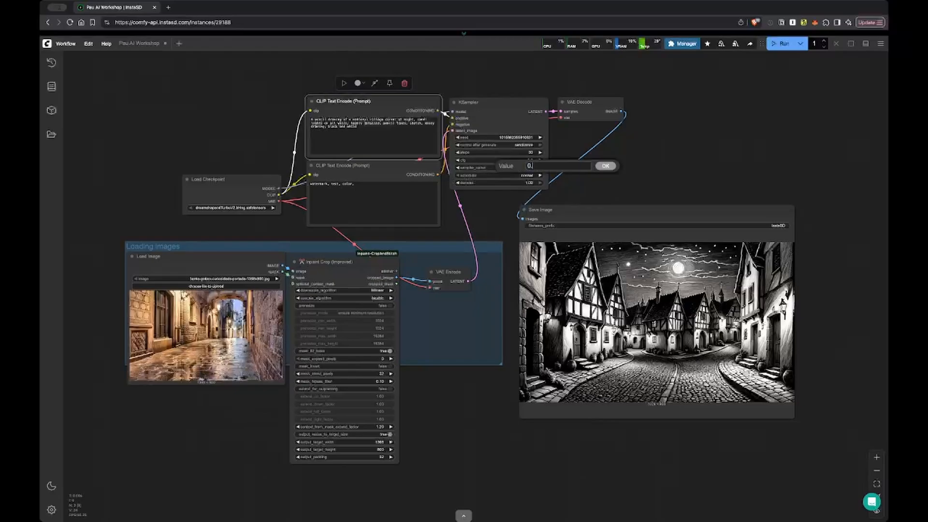
text(5)
key(Return)
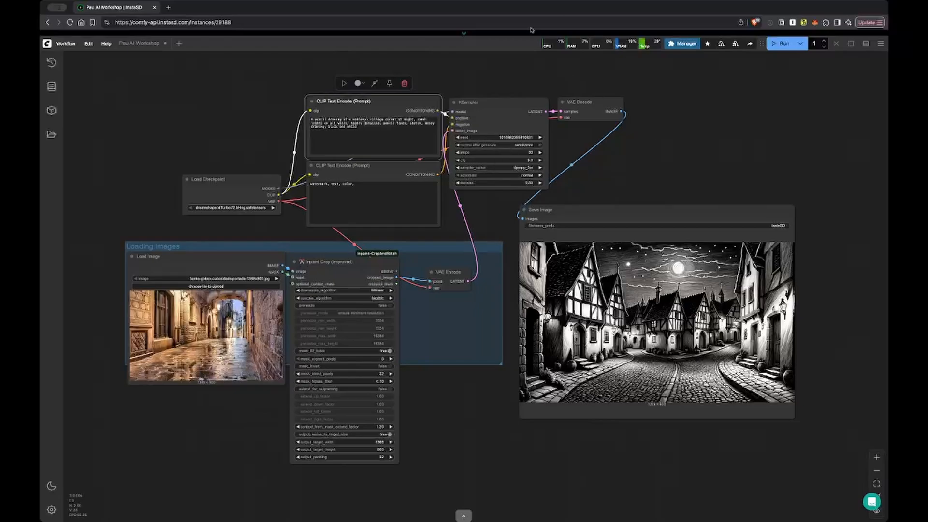
key(ctrl+Return)
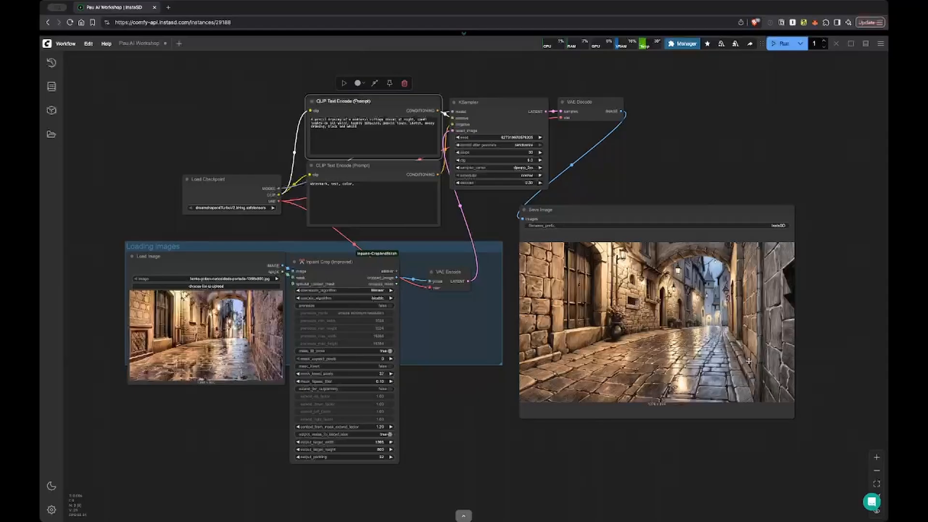
click(406, 130)
drag(358, 126, 328, 126)
click(728, 179)
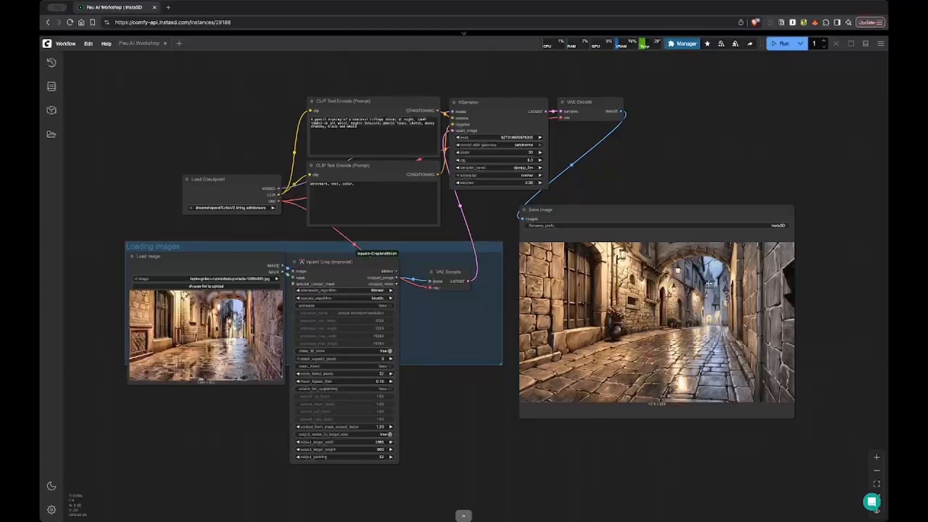
Search the nodes for "apply", add an Apply ControlNet node and place it just below the VAE Encode node.
scroll(667, 177, down, 3)
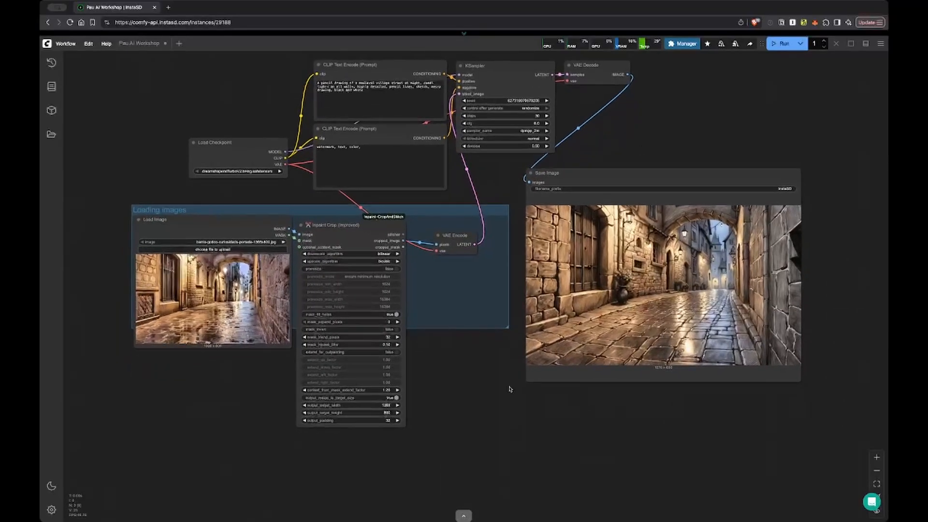
double_click(454, 361)
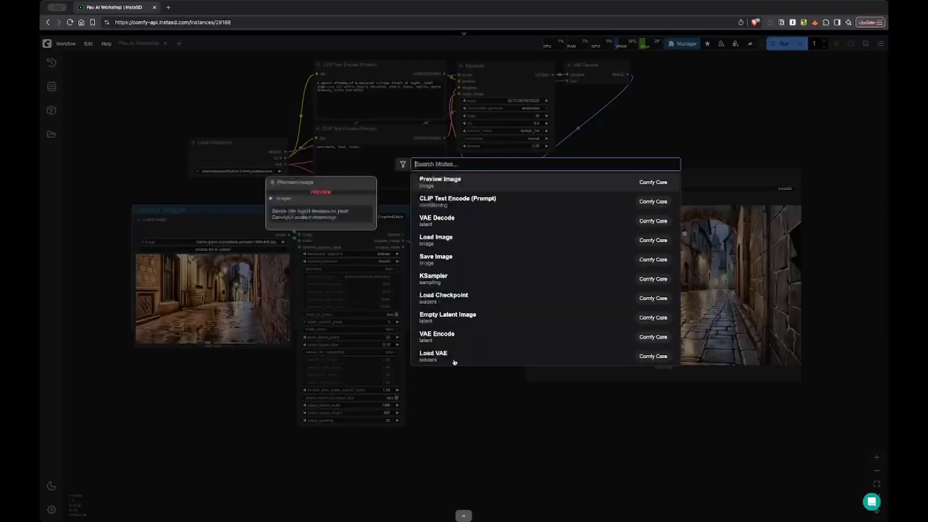
text(apply)
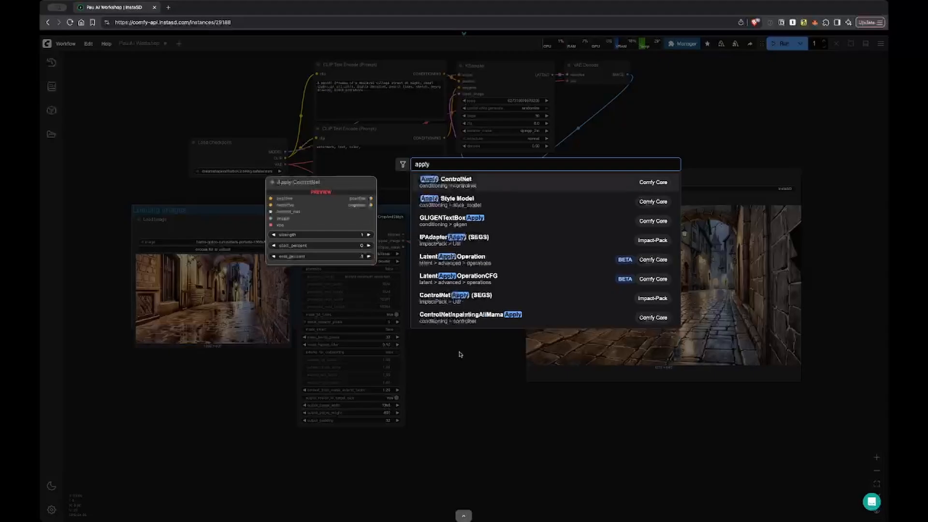
click(491, 182)
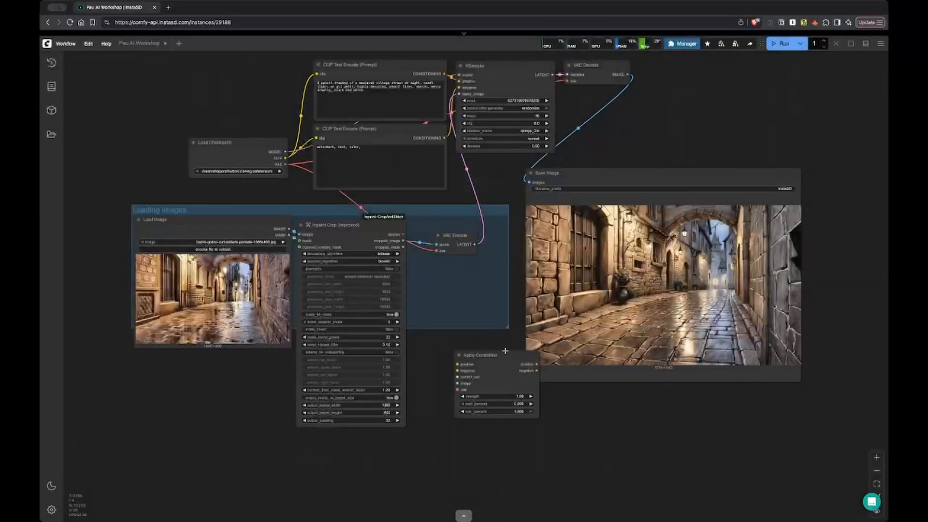
drag(503, 356, 475, 277)
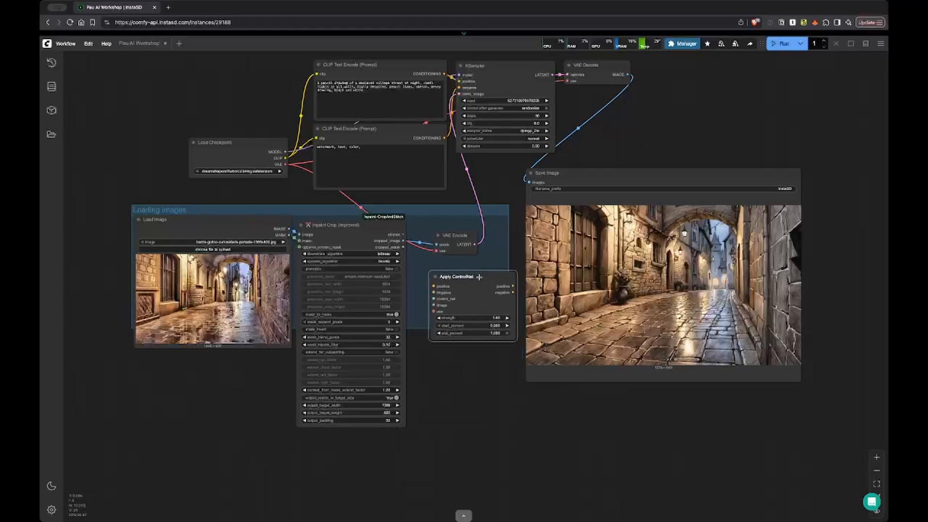
Connect the checkpoint's VAE, Inpaint Crop's cropped_image and both prompts' conditioning to the matching vae, image, positive and negative inputs of Apply ControlNet.
scroll(474, 277, up, 5)
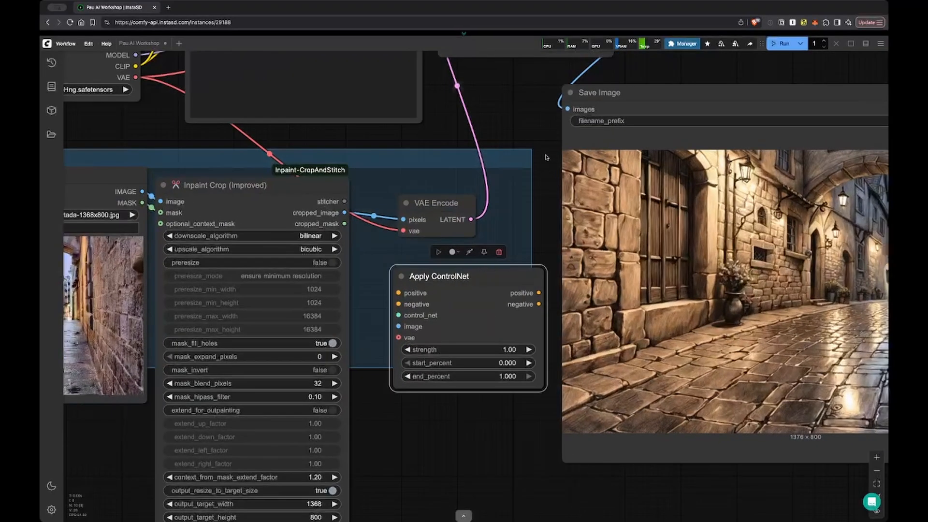
scroll(547, 158, down, 3)
drag(535, 139, 488, 230)
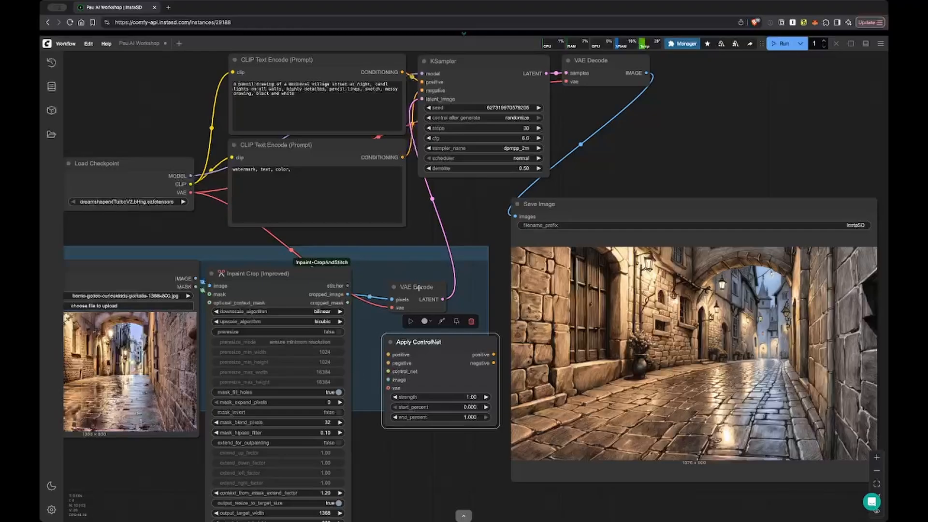
drag(191, 192, 394, 380)
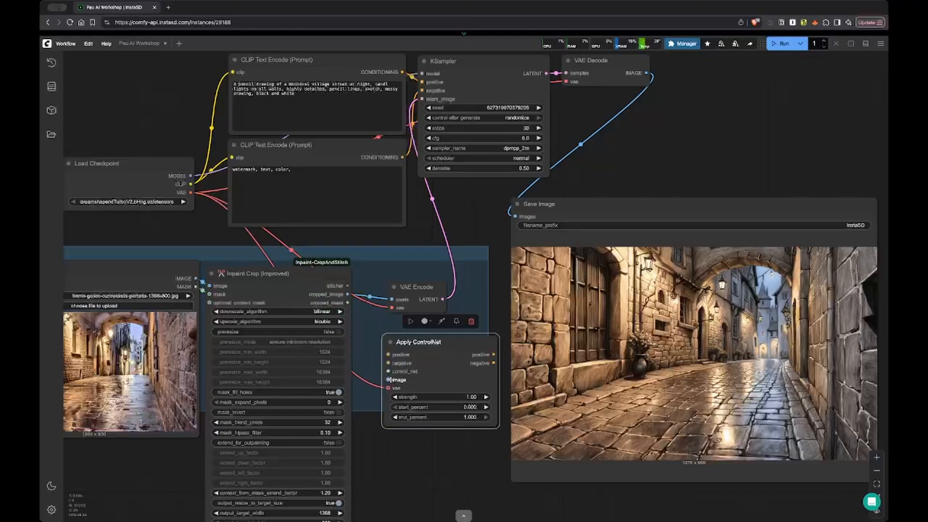
drag(347, 294, 389, 378)
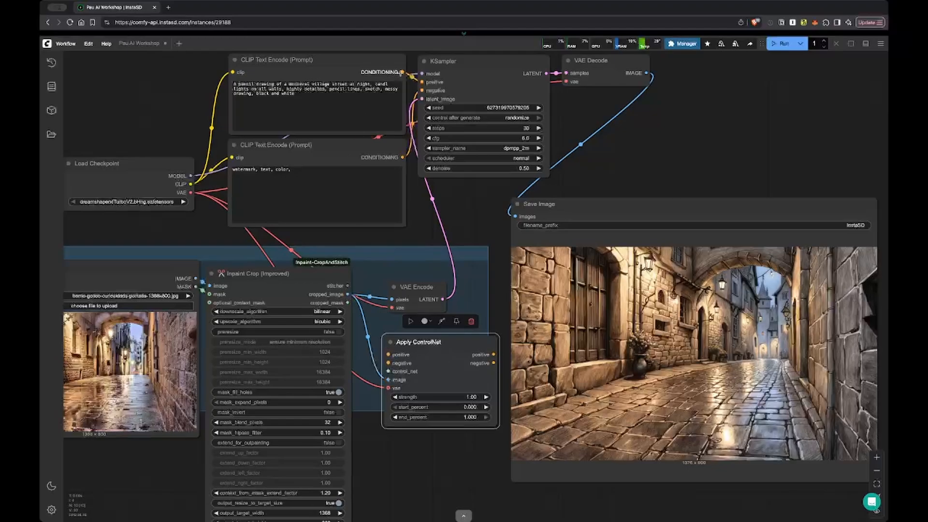
drag(402, 72, 401, 349)
drag(403, 157, 388, 363)
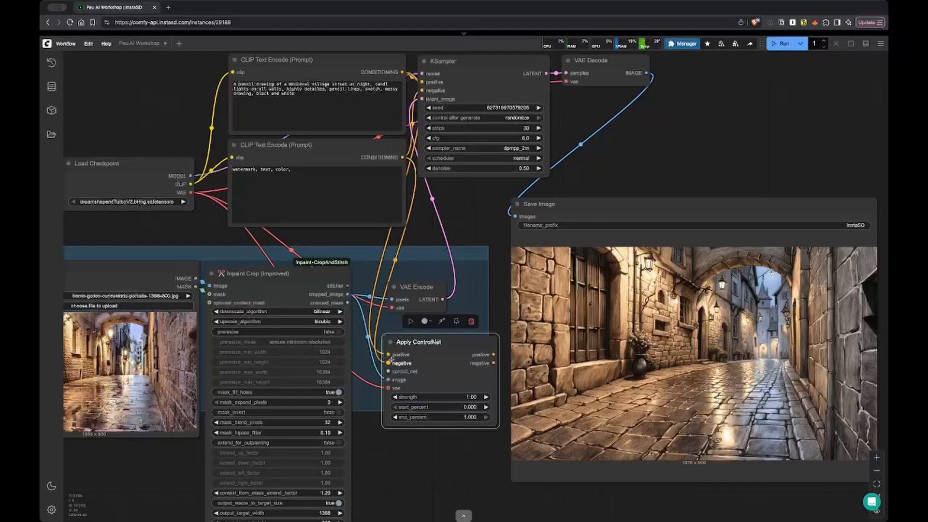
Connect Apply ControlNet's positive and negative outputs to the matching KSampler inputs, shifting the KSampler aside to reach them and back again.
drag(494, 355, 422, 82)
drag(494, 363, 422, 90)
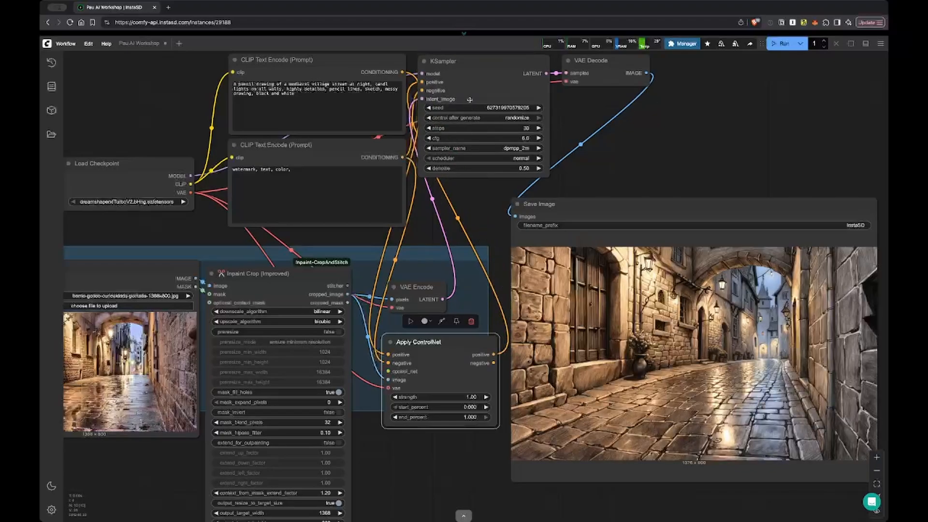
drag(494, 363, 428, 91)
drag(454, 219, 421, 91)
drag(494, 61, 548, 63)
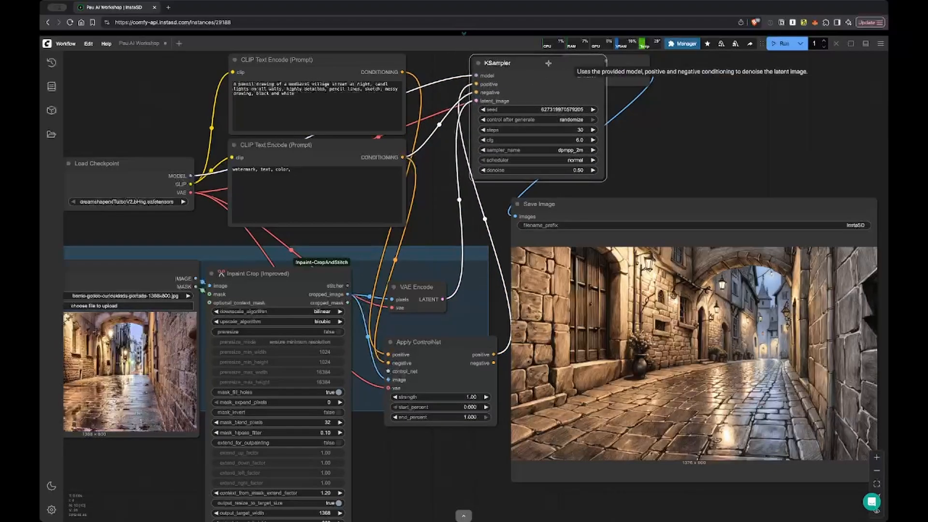
drag(493, 363, 478, 92)
drag(539, 69, 490, 69)
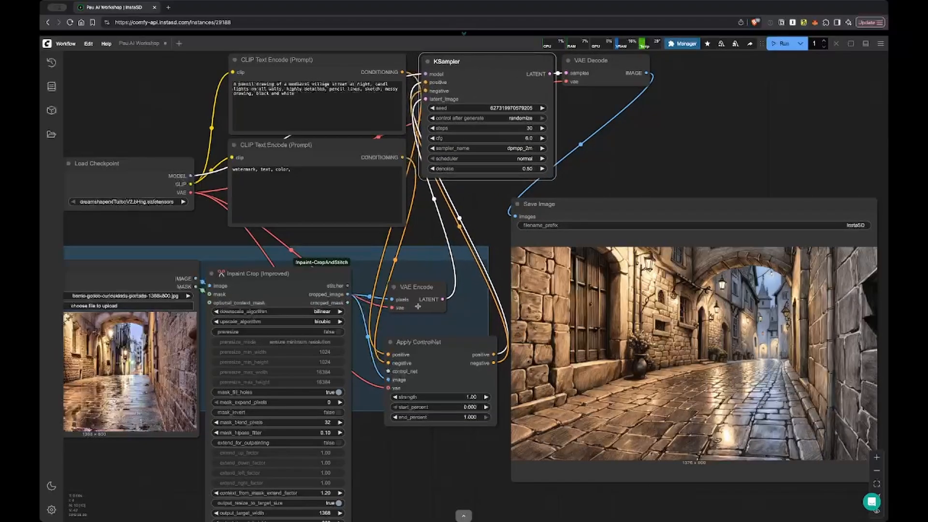
Set the KSampler's denoise back to 1.00.
click(524, 168)
text(10)
key(Return)
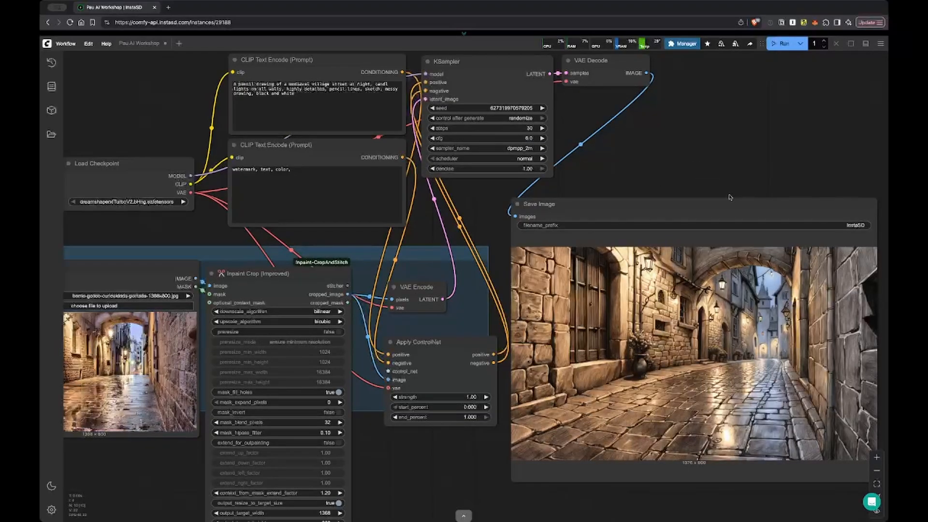
drag(441, 489, 447, 376)
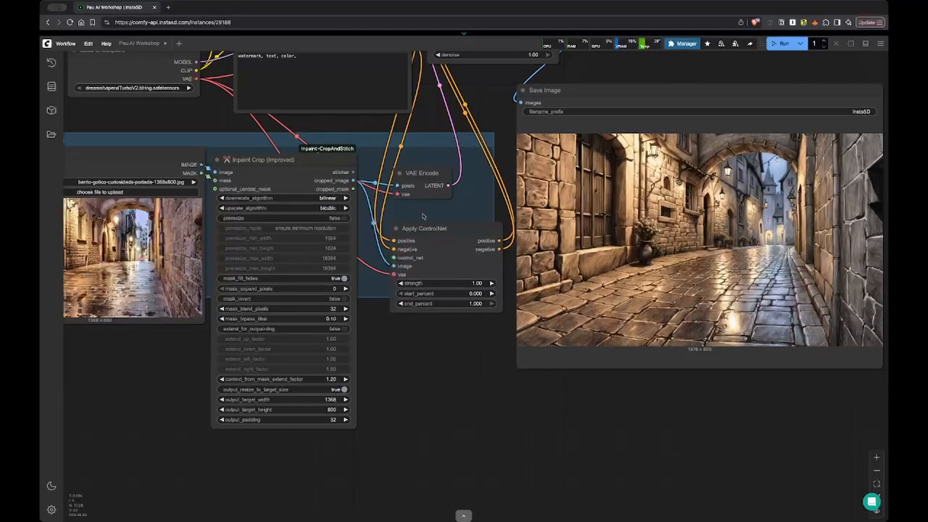
Add a SetUnionControlNetType node from Apply ControlNet's control_net input and place it directly below that node.
drag(425, 356, 475, 421)
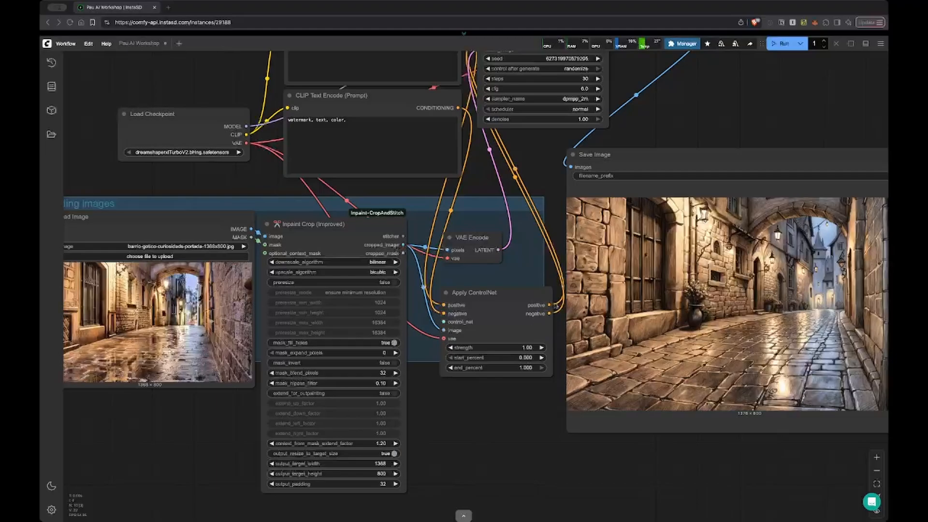
drag(506, 431, 434, 326)
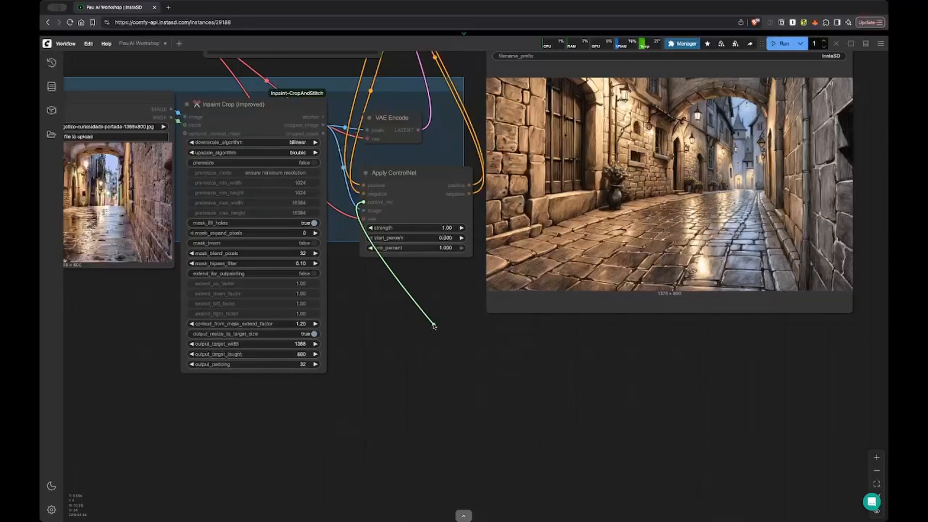
drag(434, 326, 434, 326)
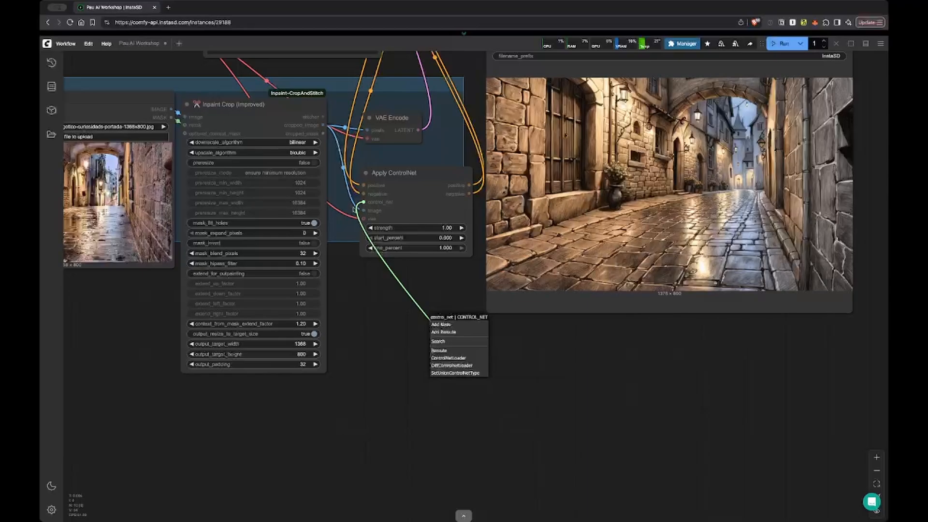
click(449, 376)
drag(493, 325, 416, 329)
Add a ControlNetLoader node from the control_net input of SetUnionControlNetType and align it just below.
drag(362, 340, 383, 402)
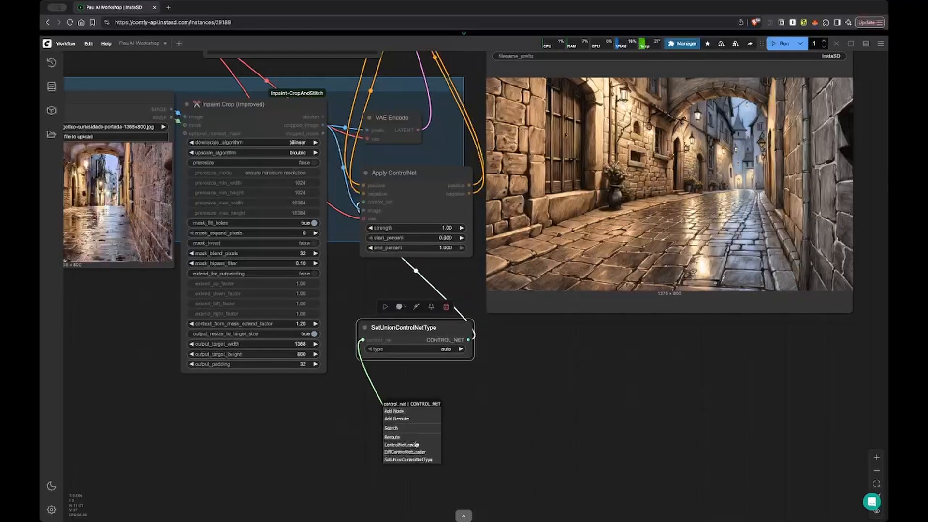
click(397, 444)
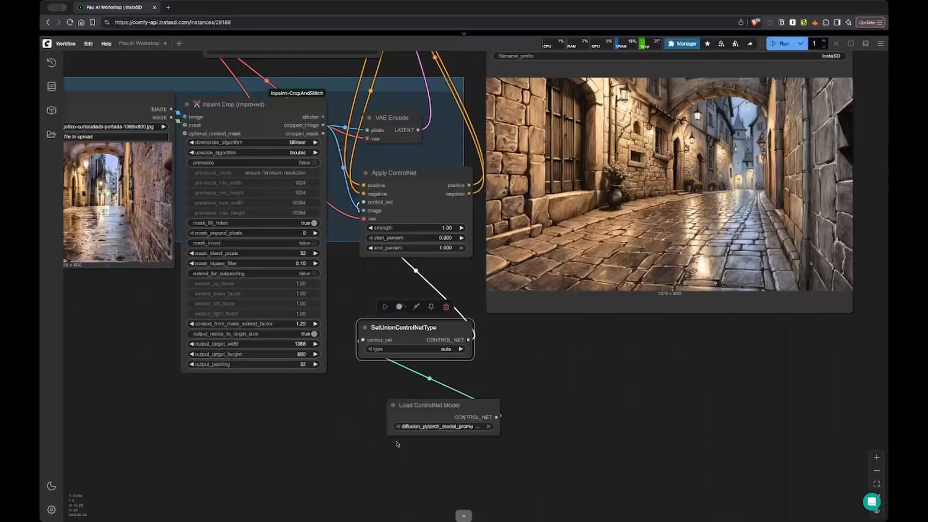
drag(438, 406, 402, 393)
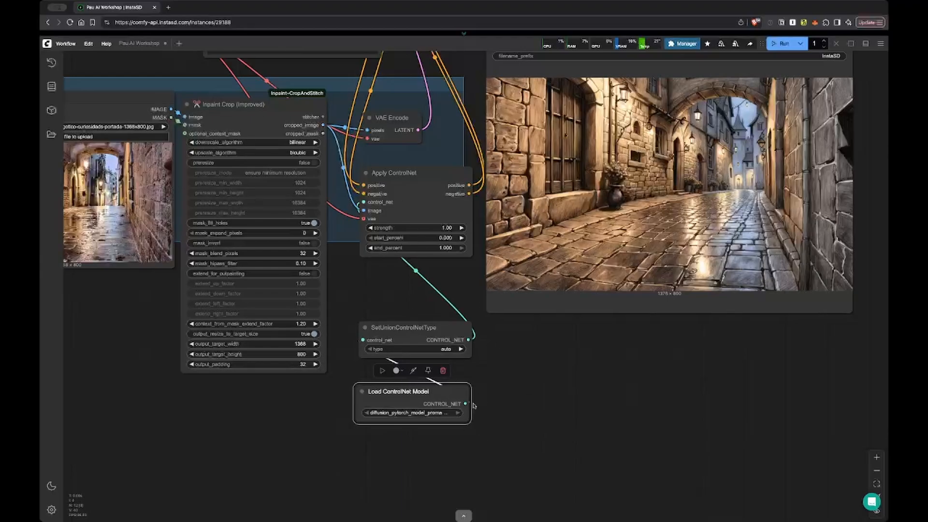
Check the instance's file explorer for the ControlNet model files in ComfyUI/models/controlnet, closing the explorer when done.
click(463, 515)
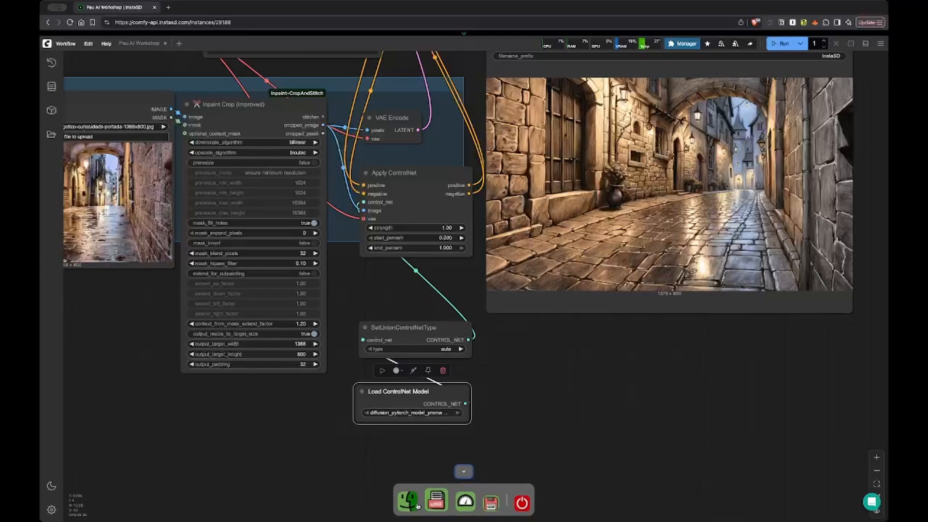
click(405, 501)
click(360, 295)
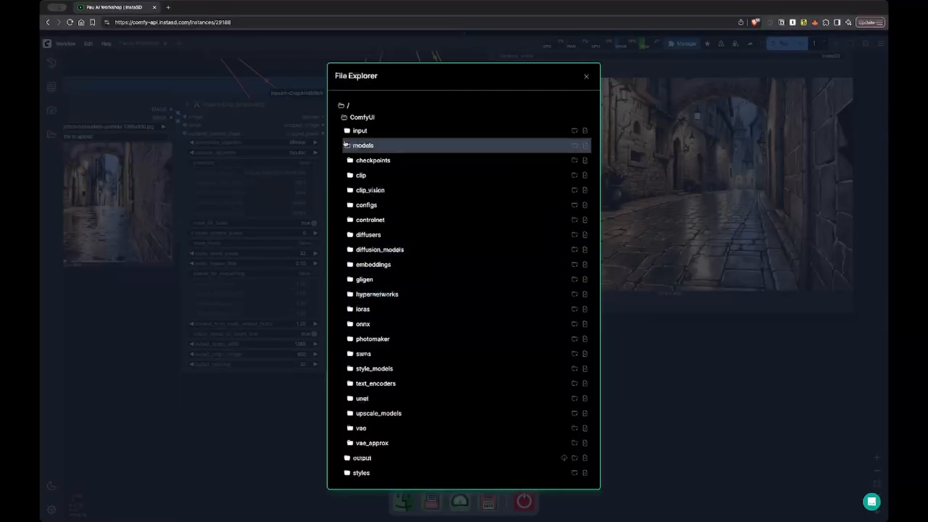
click(369, 220)
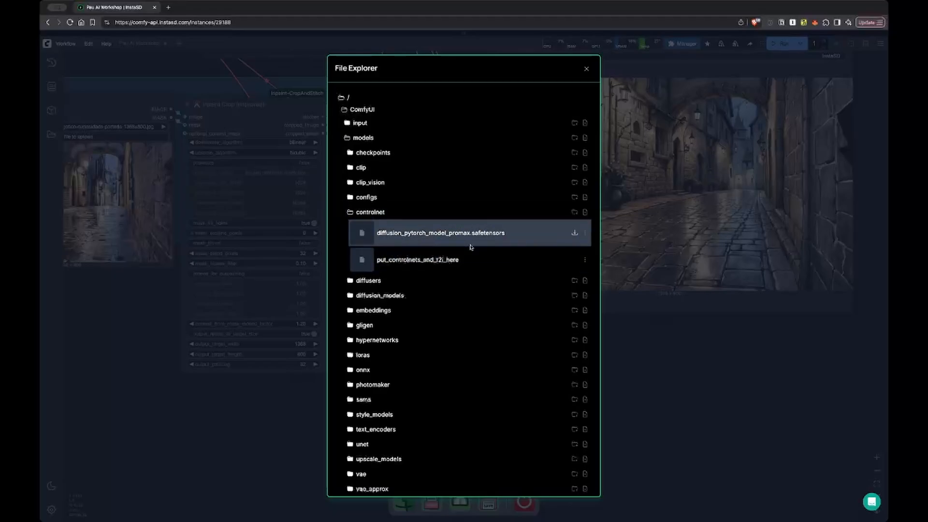
click(586, 69)
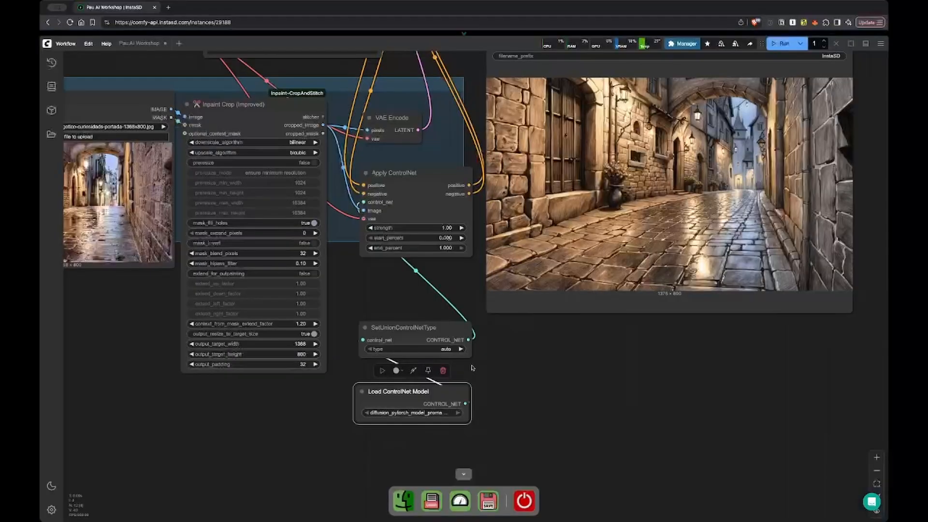
click(494, 412)
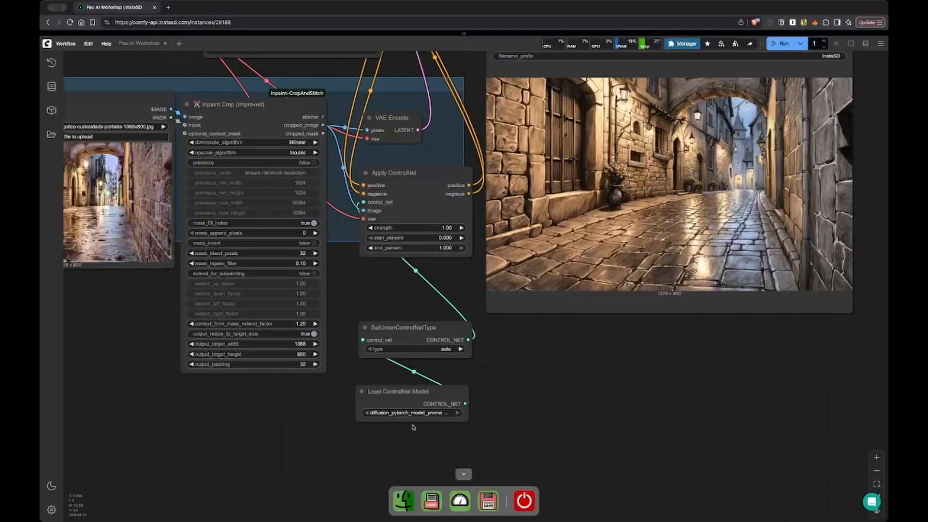
click(463, 475)
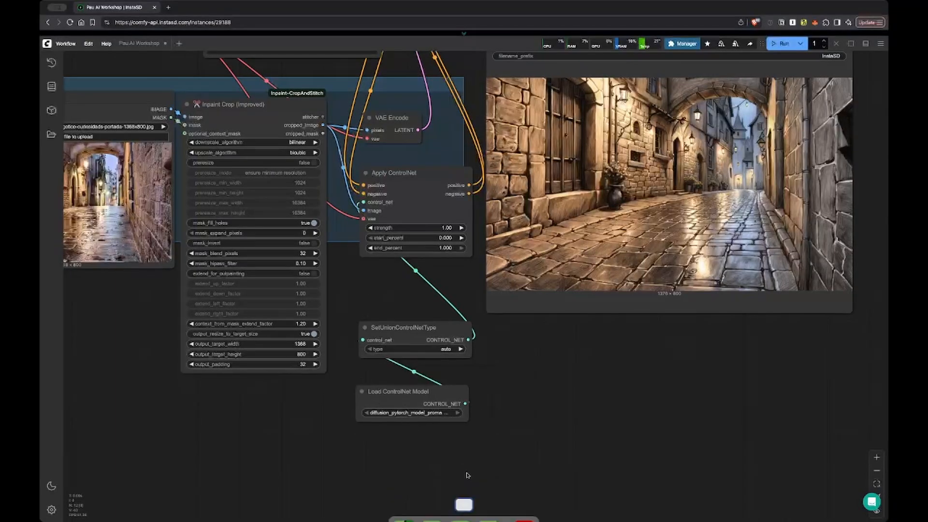
Review the control types offered by the SetUnionControlNetType node without changing the selection.
click(410, 329)
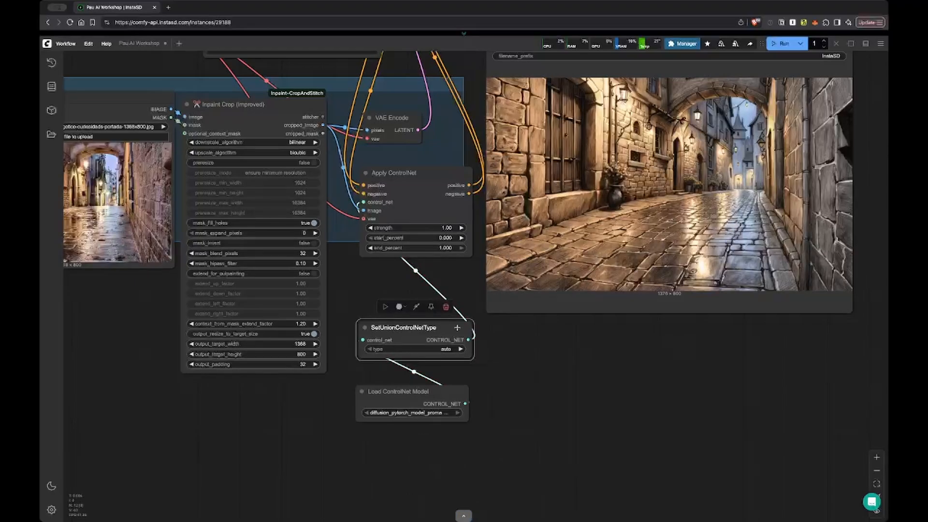
click(443, 349)
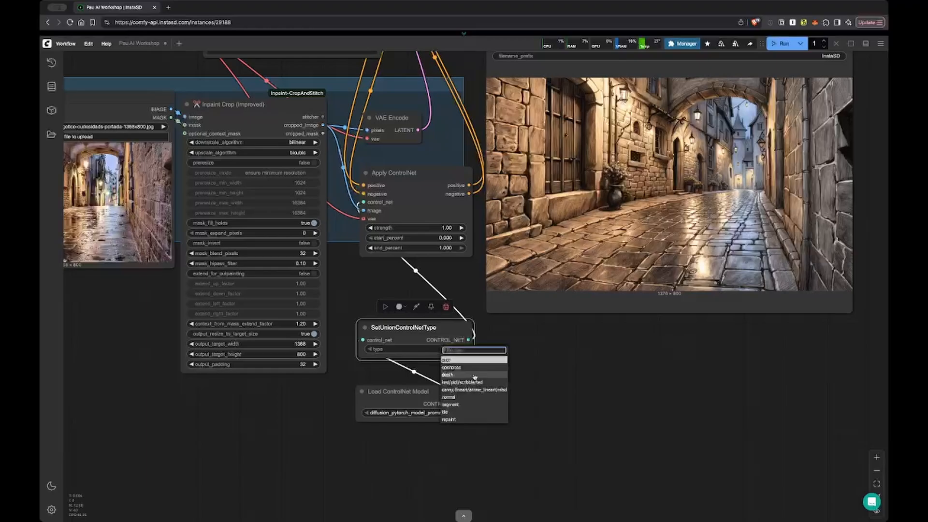
click(615, 414)
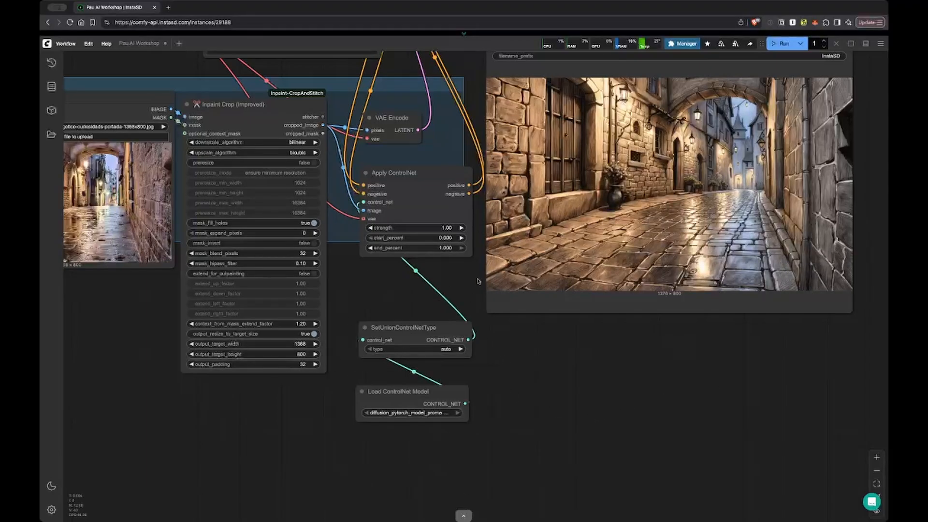
Search the custom nodes for "controlnet" and install the comfyui_controlnet_aux pack.
click(682, 43)
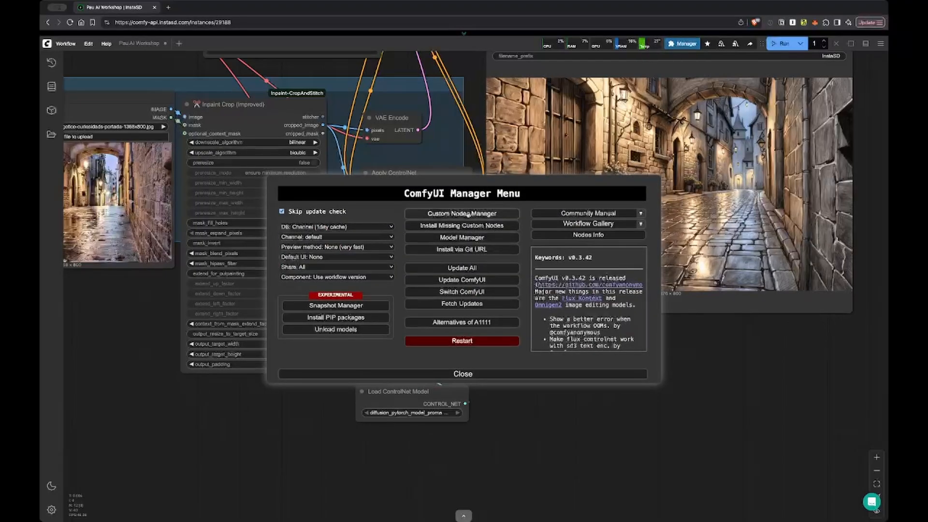
click(429, 217)
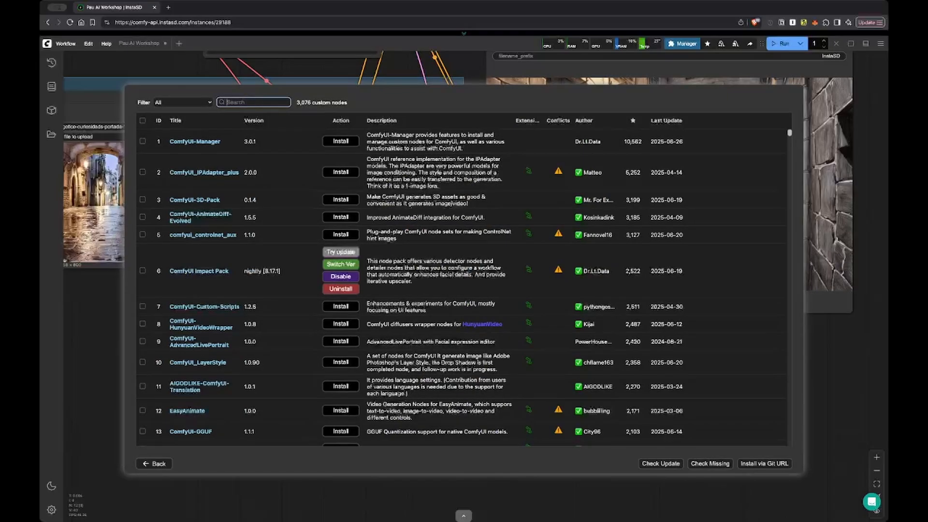
text(controlnet)
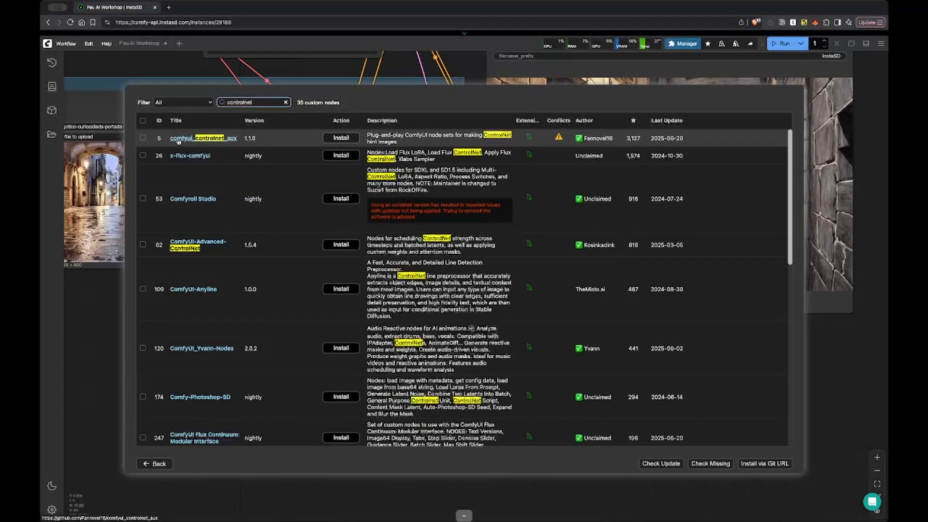
click(343, 137)
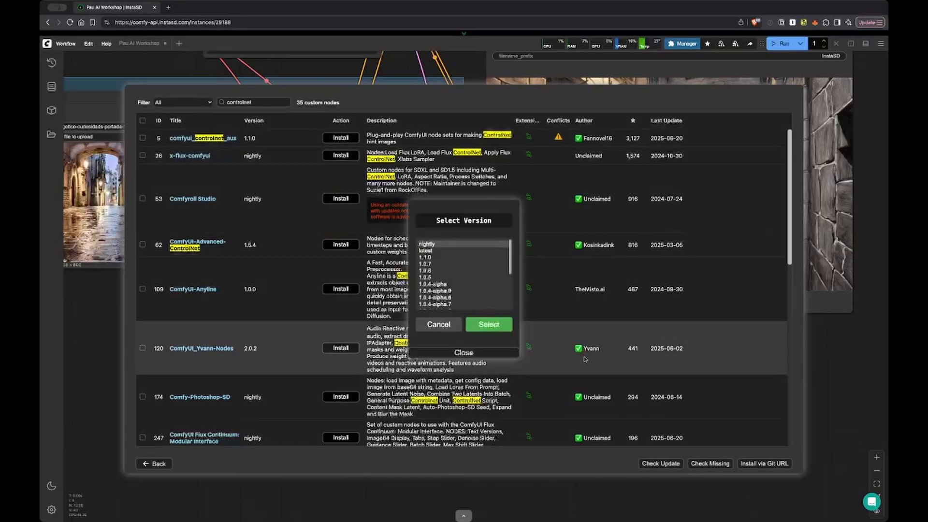
click(489, 324)
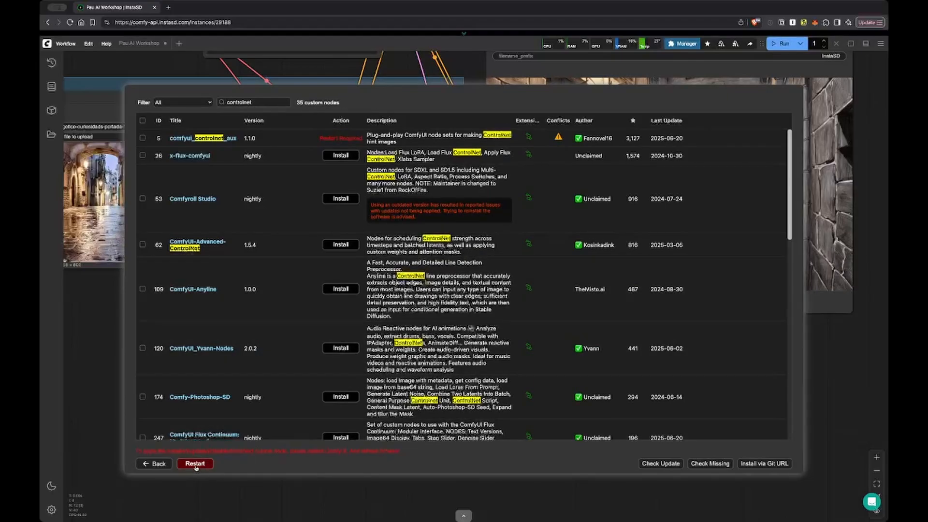
Restart ComfyUI to load the newly installed node pack and close the manager to return to the workflow.
click(196, 464)
click(505, 297)
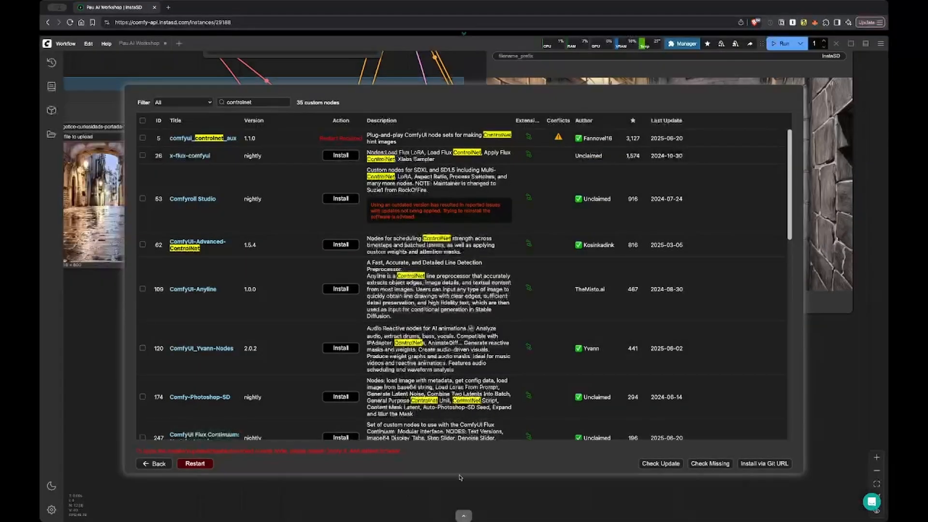
click(154, 464)
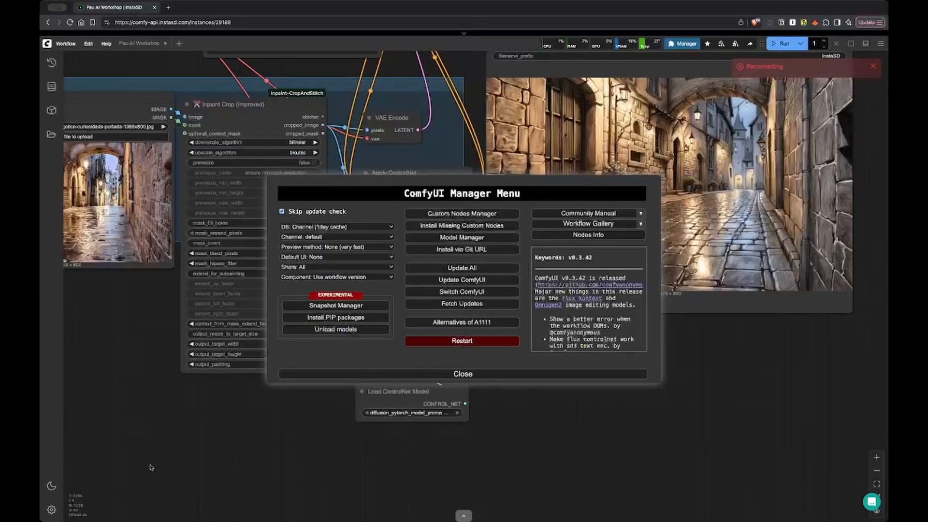
click(475, 375)
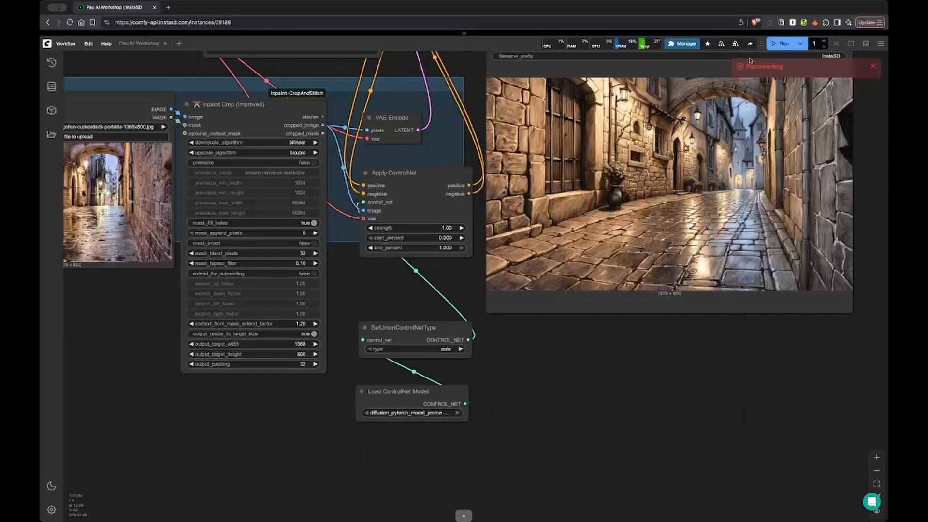
drag(788, 66, 734, 70)
click(770, 72)
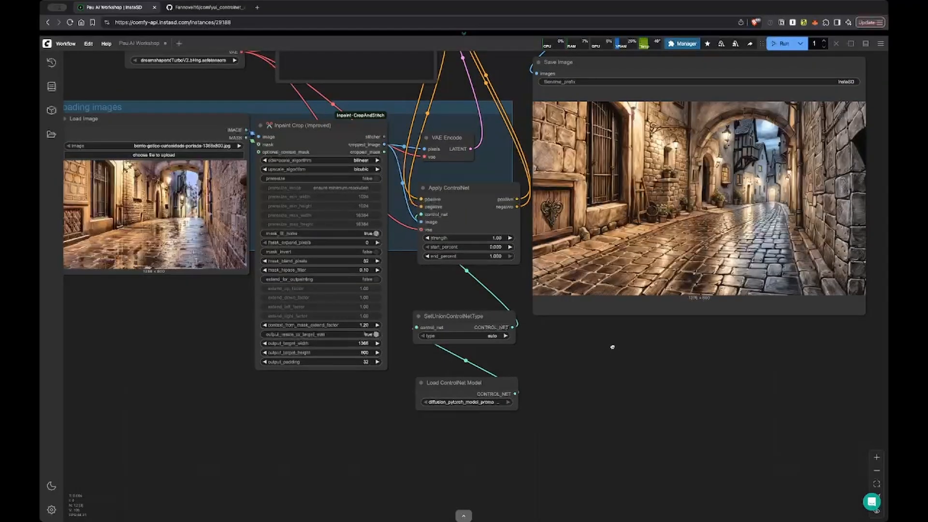
Search the nodes for "prop", add an AIO Aux Preprocessor node and place it below the Save Image node.
double_click(613, 349)
text(prop)
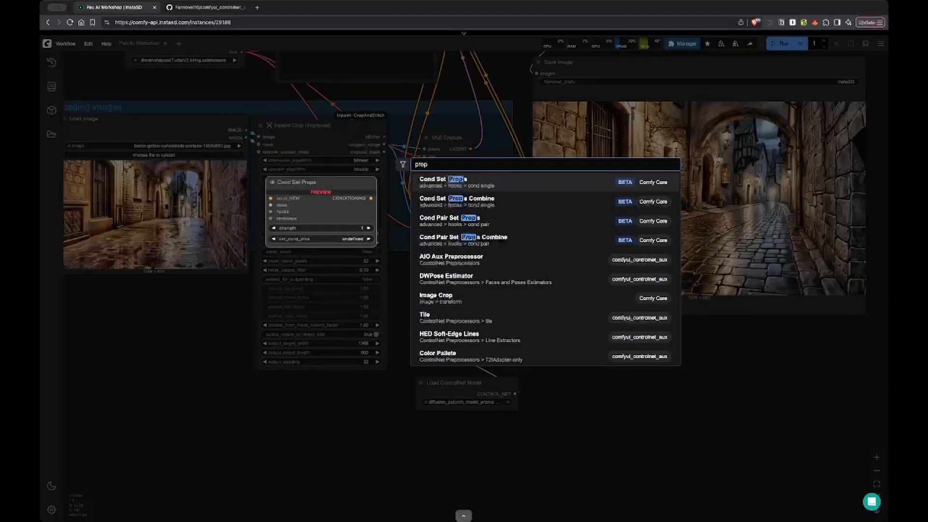
click(525, 260)
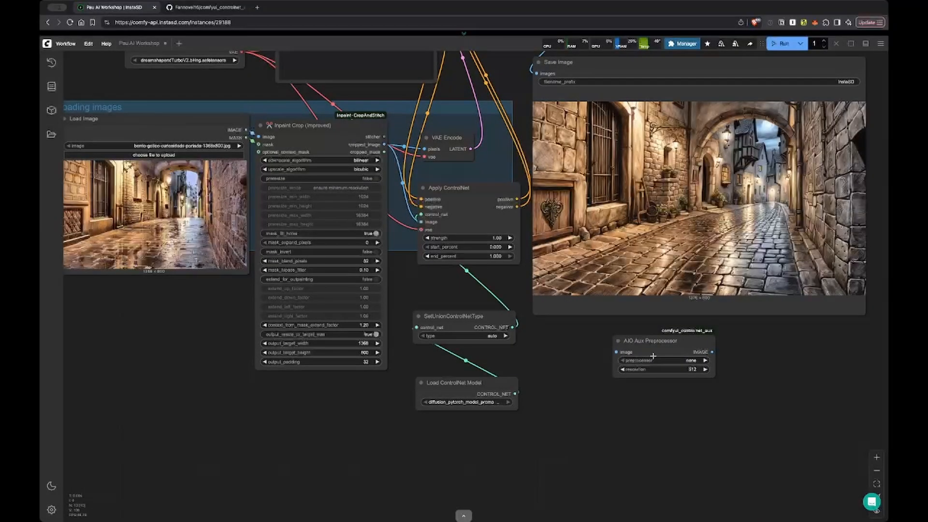
click(640, 335)
drag(639, 334, 623, 336)
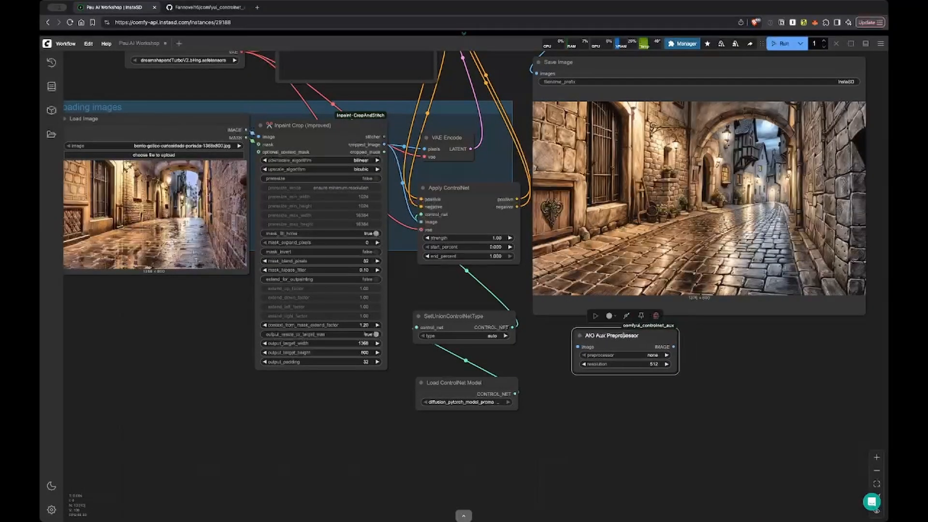
Feed Inpaint Crop's cropped_image into the AIO Aux Preprocessor and add a Preview Image node to its IMAGE output.
drag(384, 145, 578, 346)
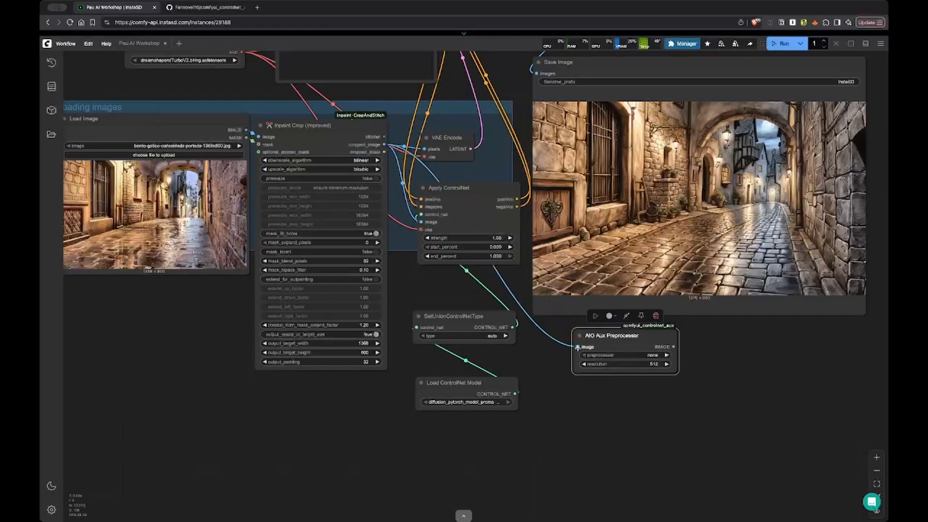
drag(675, 346, 747, 360)
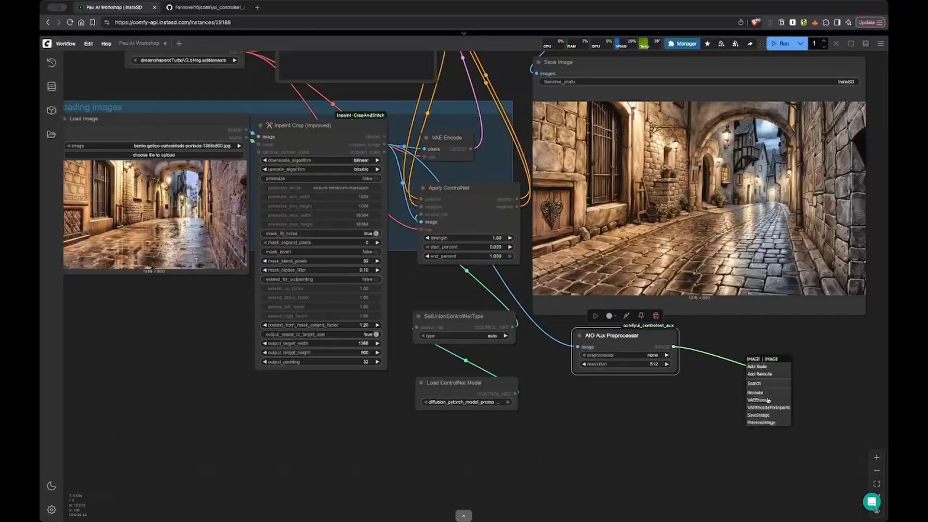
click(762, 423)
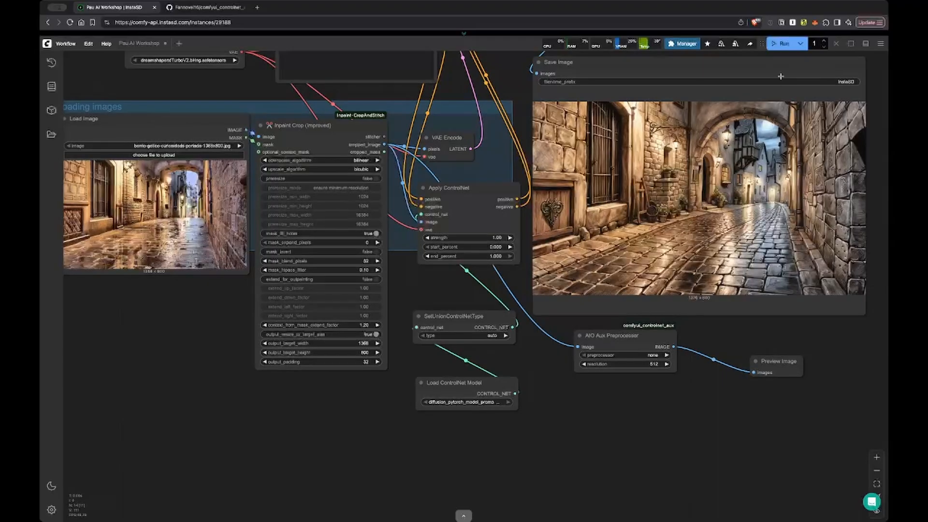
Run the workflow to fill the preprocessor preview, enlarging the Preview Image node before interrupting the run.
key(ctrl+Return)
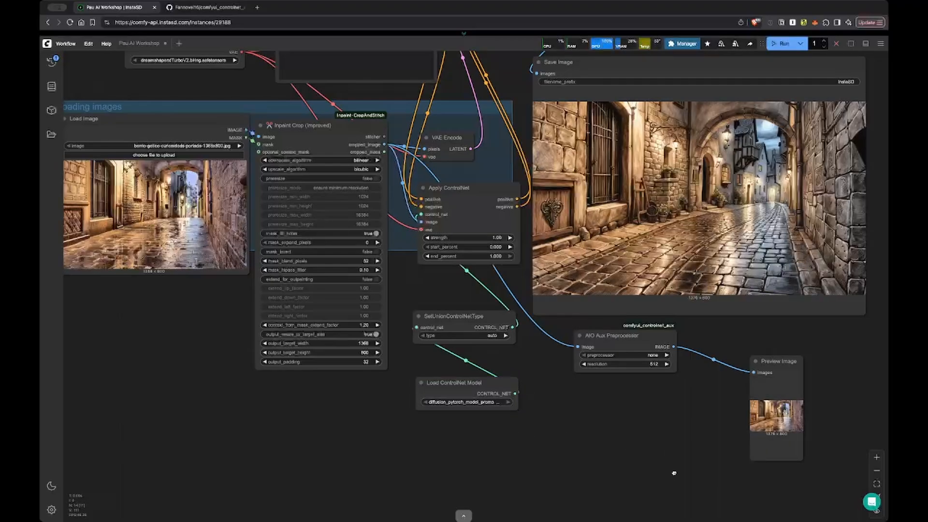
drag(675, 473, 552, 384)
click(634, 360)
drag(680, 371, 849, 433)
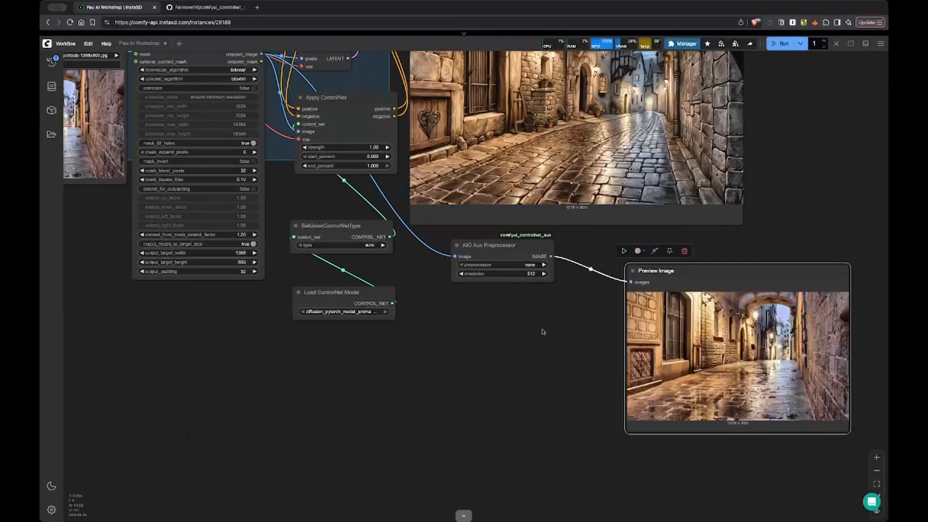
click(836, 44)
Look through the preprocessors available in the AIO Aux Preprocessor node without choosing one.
click(530, 265)
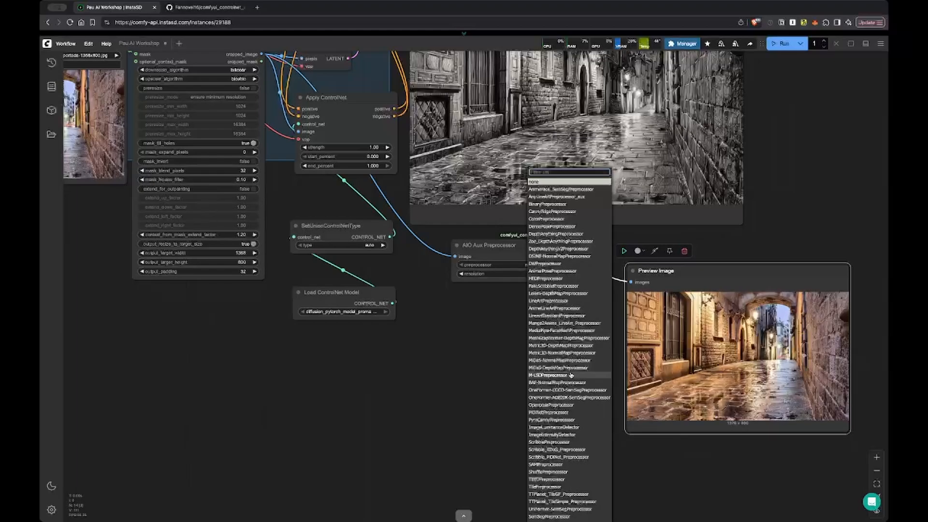
click(319, 352)
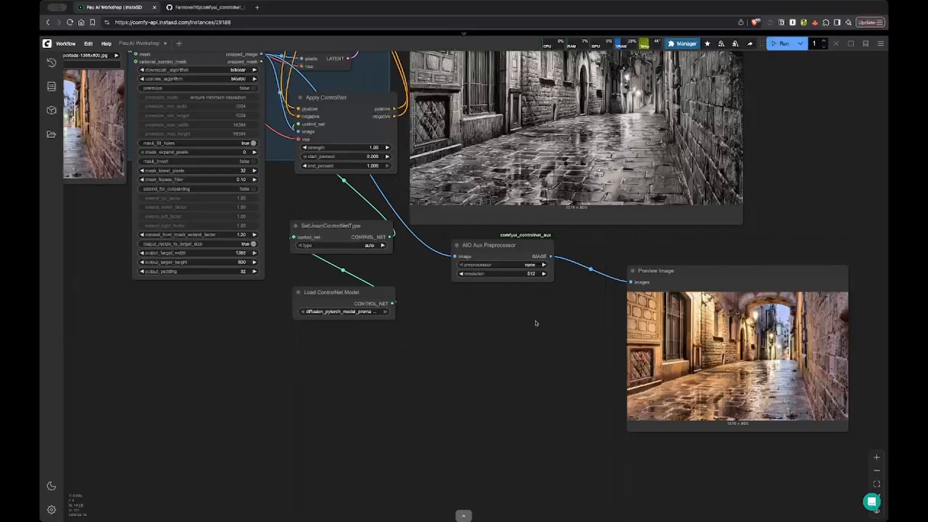
drag(234, 321, 364, 356)
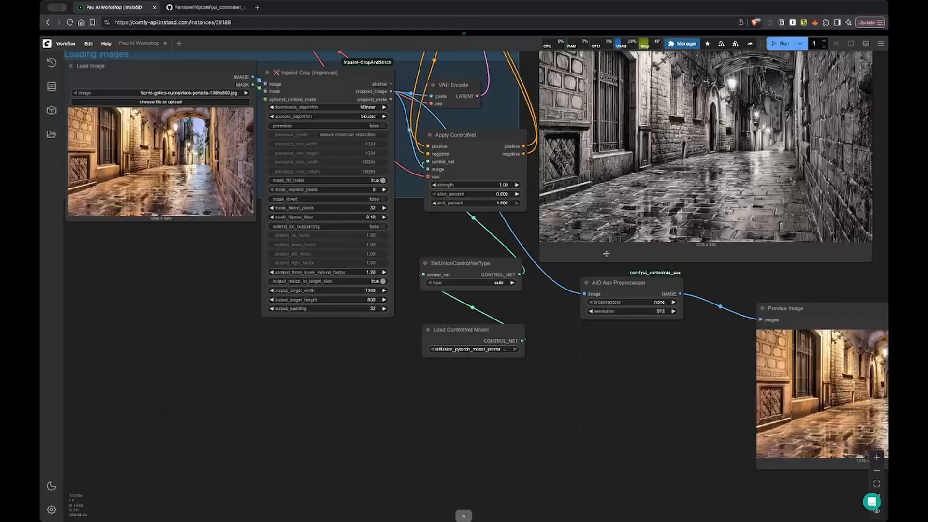
Run the workflow with the AIO Aux Preprocessor set to CannyEdgePreprocessor and move the Preview Image node closer beside it.
drag(697, 373, 598, 304)
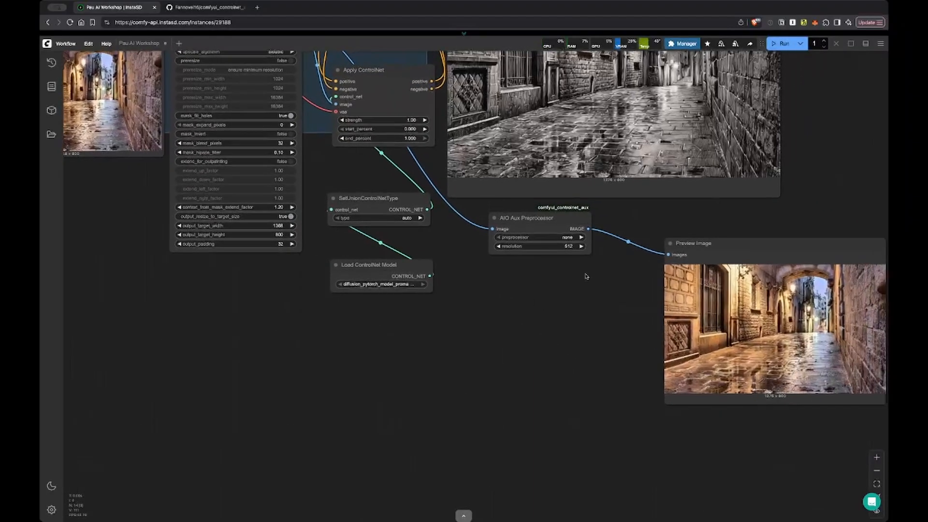
click(564, 237)
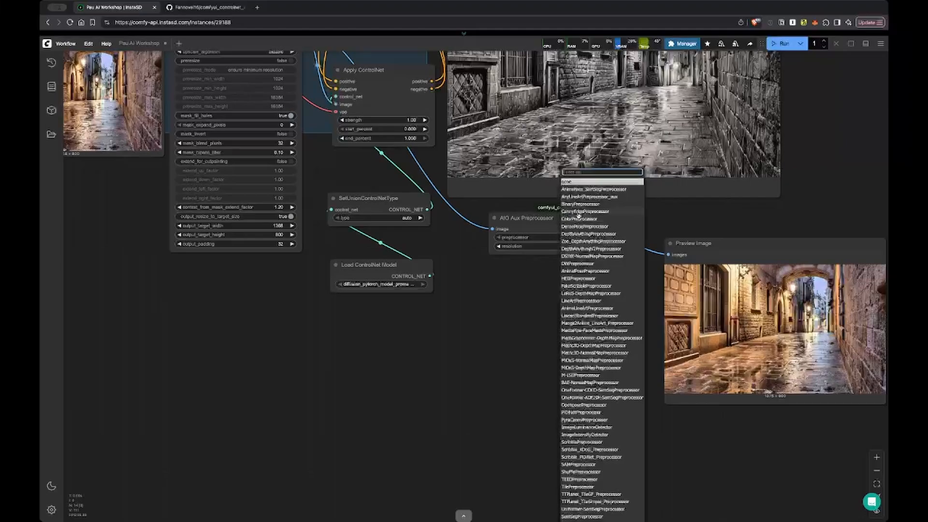
click(578, 212)
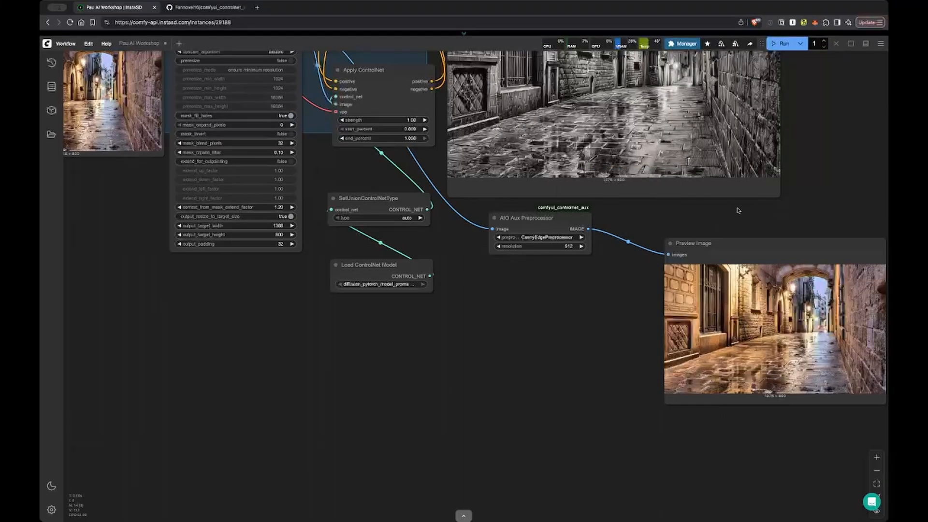
click(782, 44)
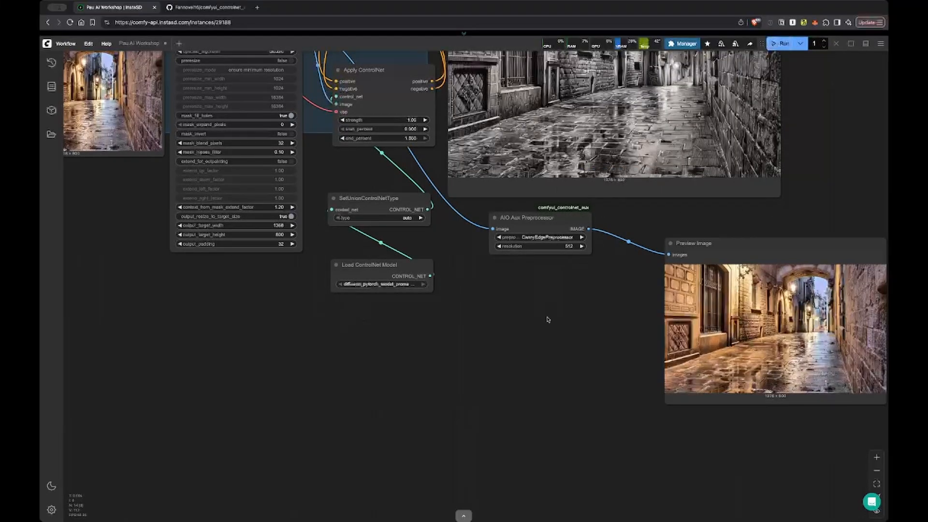
drag(767, 270, 713, 237)
click(483, 341)
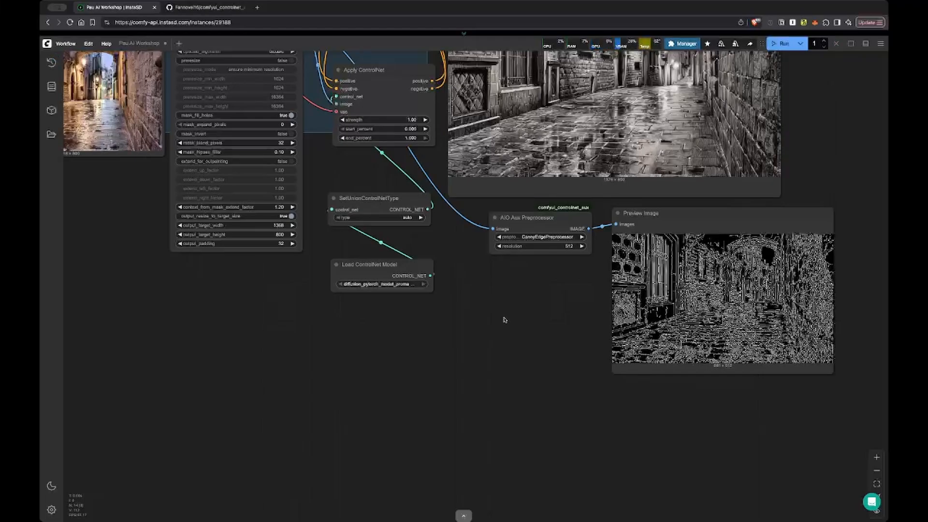
Set the SetUnionControlNetType node's type to canny/lineart/anime_lineart/mlsd and run the workflow.
drag(876, 128, 846, 243)
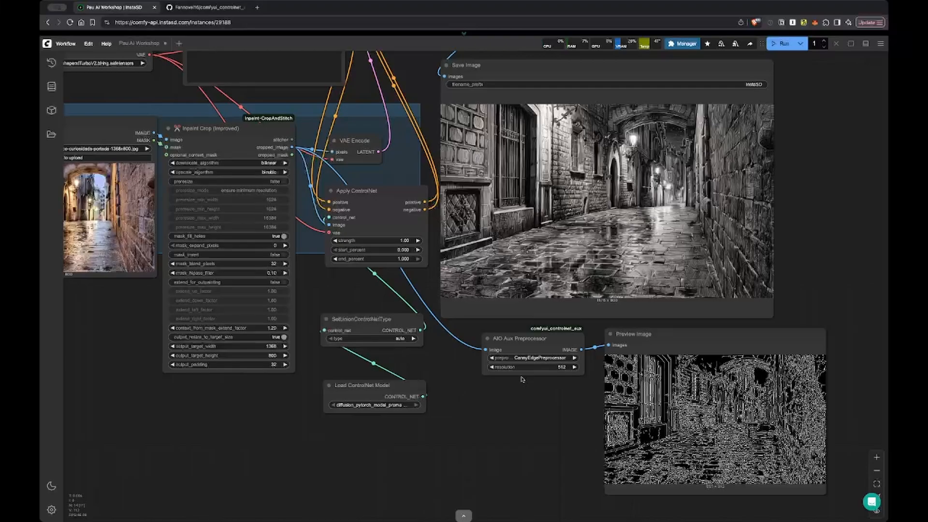
click(390, 339)
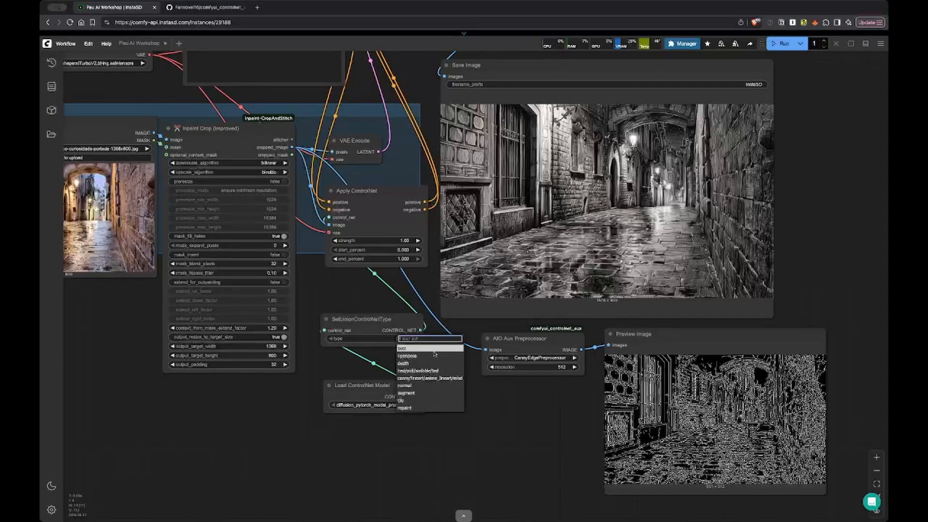
click(441, 378)
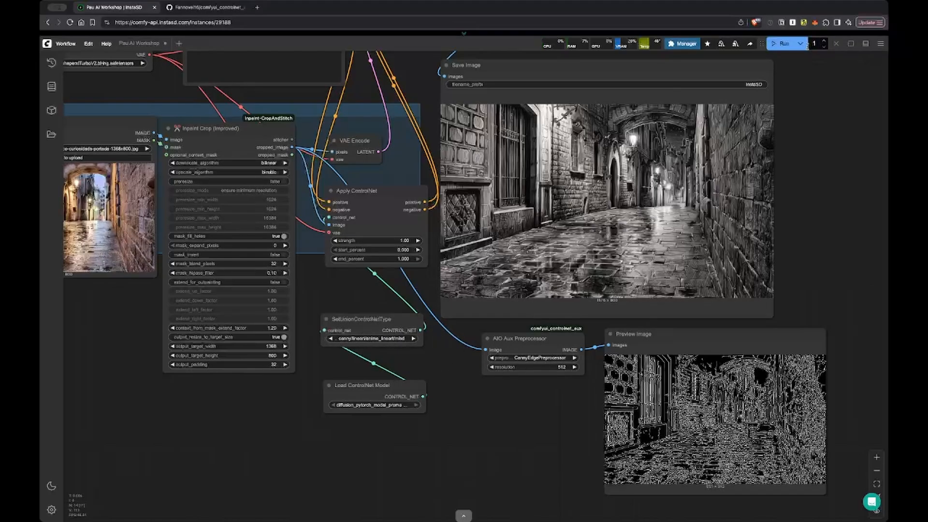
click(783, 43)
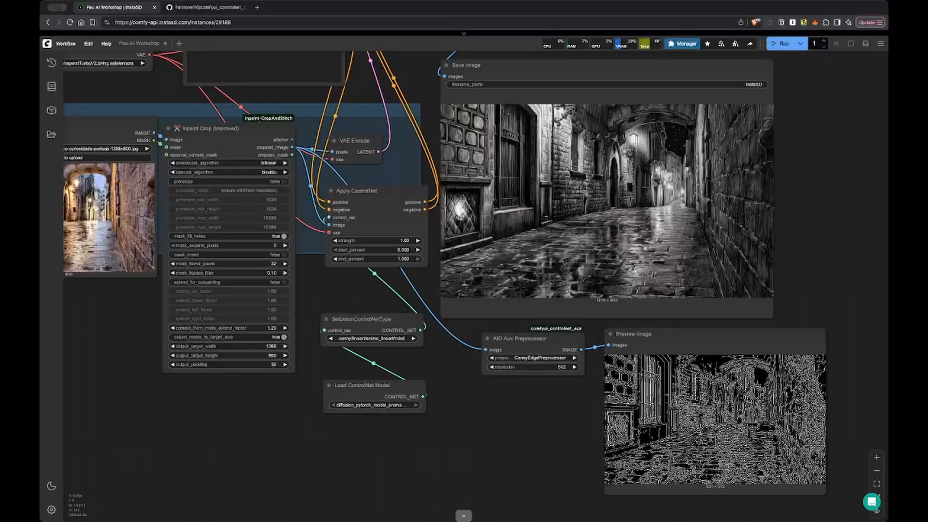
Replace the positive prompt with one beginning "In a bold, painterly impression of a barcelona street scene at twilight" and run the workflow.
drag(451, 371, 549, 377)
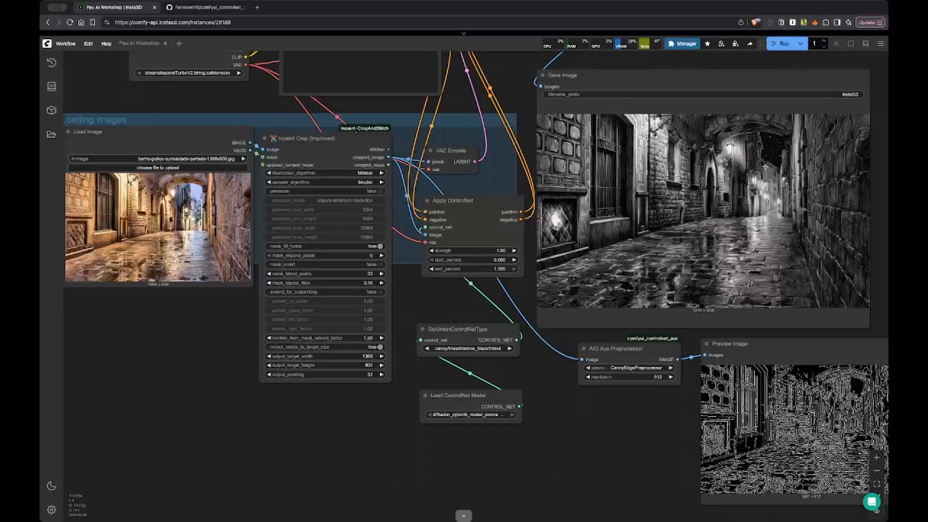
drag(519, 82, 483, 72)
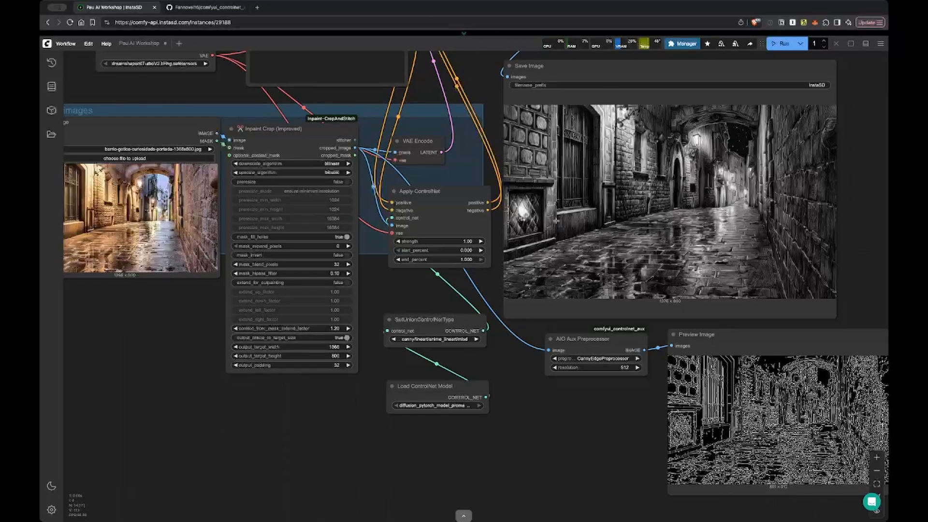
scroll(487, 93, up, 5)
click(412, 105)
key(ctrl+a)
text(In a bold, colorful impression of a bustling street scene at twilight. The scene is alive with abstracted signage and broken perspective—walls bend and shimmer in vivid tones, like psychedelic graffiti on melting glass. Pop art halftones clash with dripping acrylic textures, invoking the experimental energy of neo-expressionism and urban futurism.)
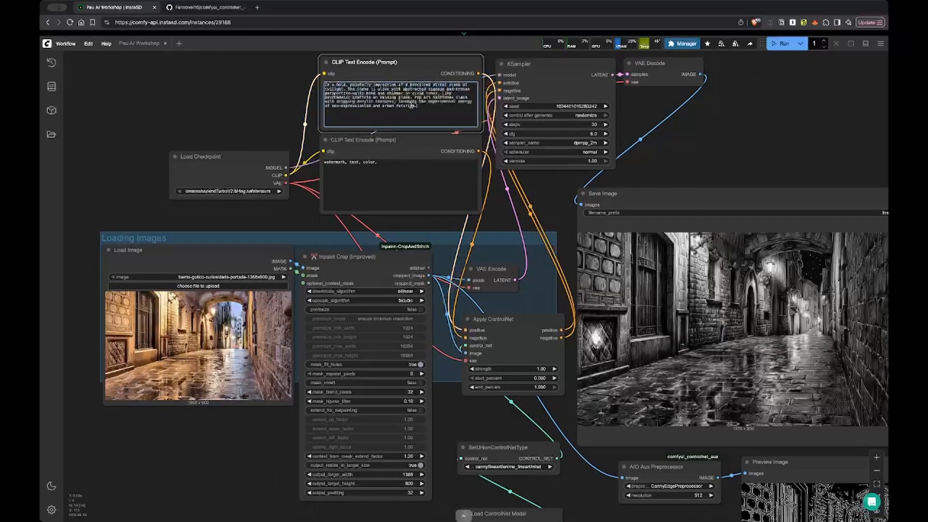
click(733, 160)
drag(728, 159, 683, 89)
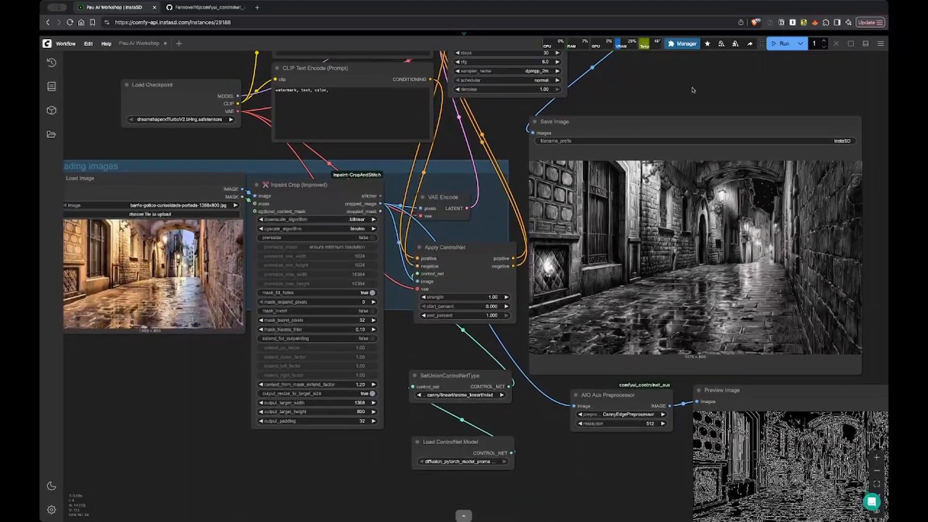
click(776, 45)
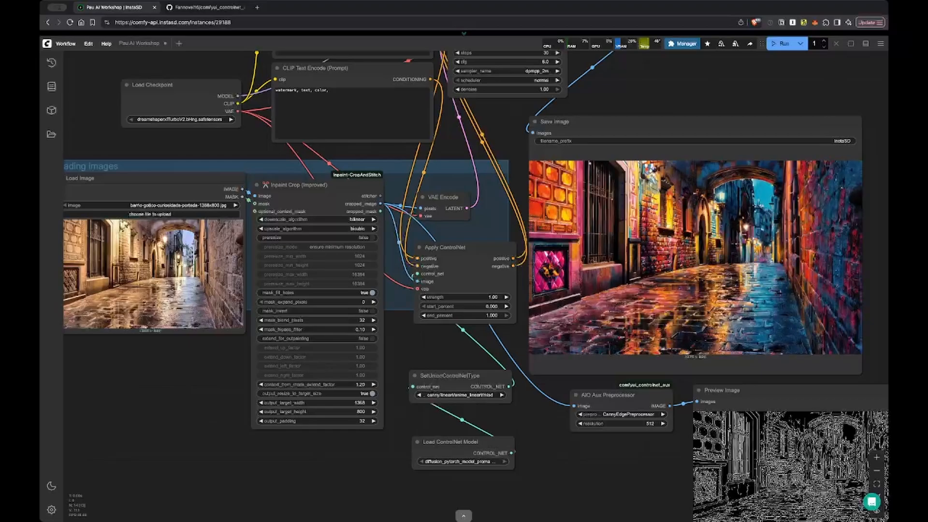
Set the union ControlNet type to depth and the preprocessor to DepthAnythingV2Preprocessor, and run the workflow.
click(480, 395)
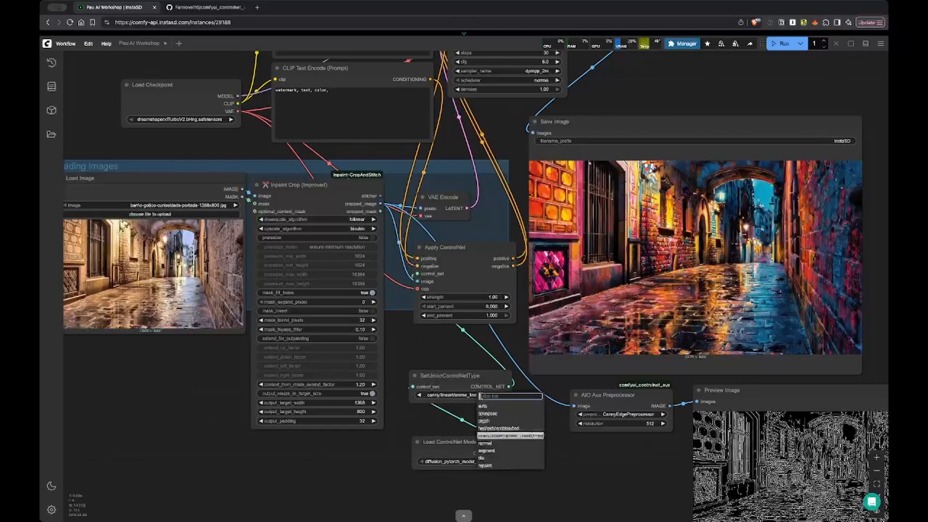
click(493, 418)
click(602, 414)
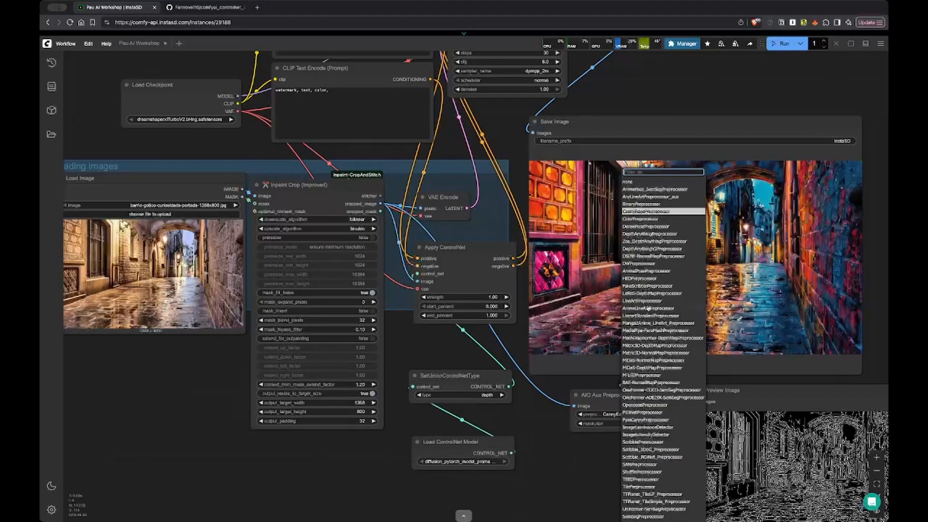
click(647, 249)
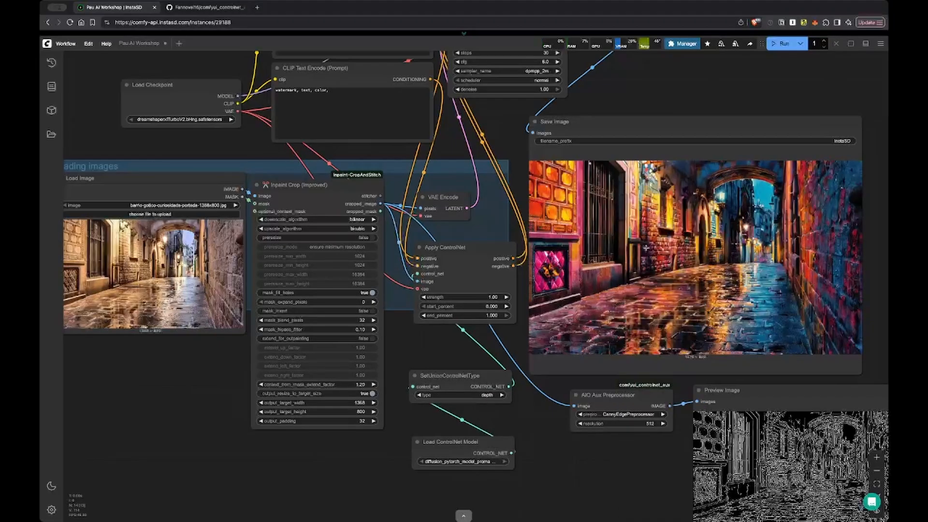
drag(608, 475, 543, 396)
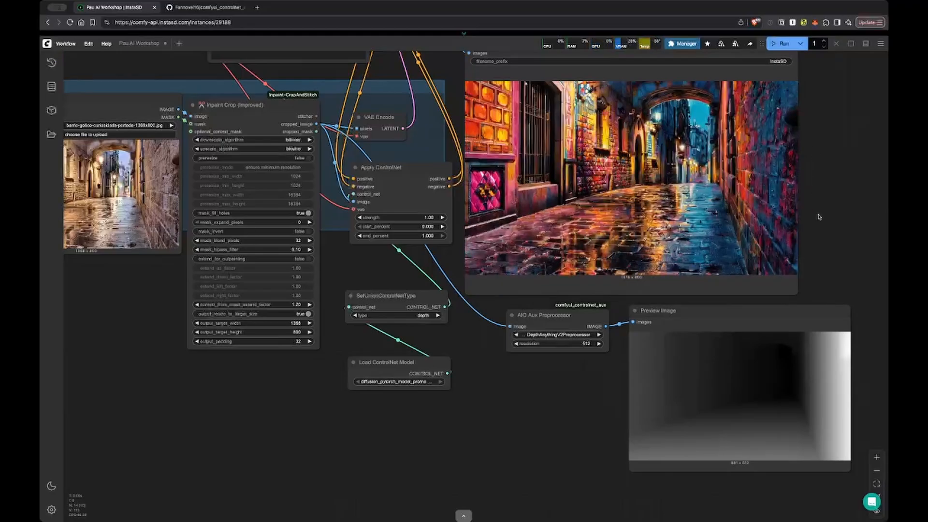
drag(828, 113, 830, 140)
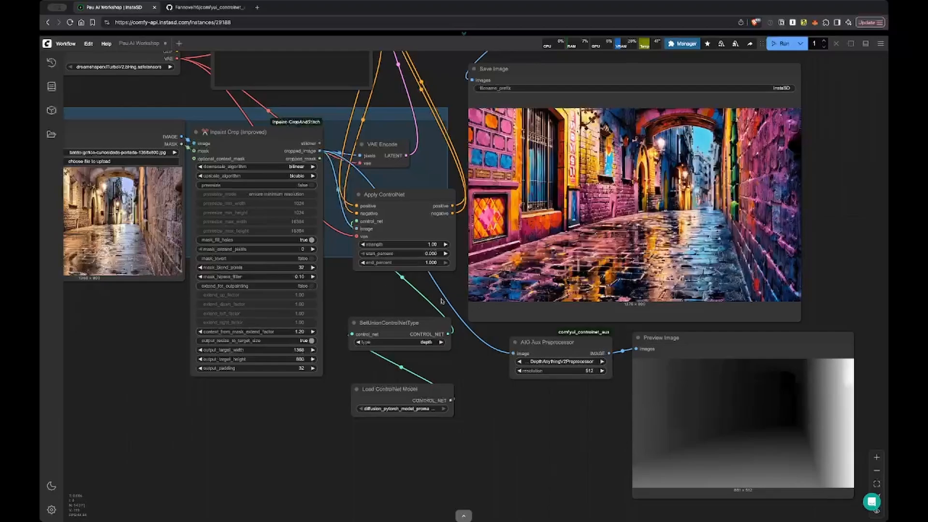
Set the Apply ControlNet strength to 0.8 and run the workflow for a new image.
click(430, 244)
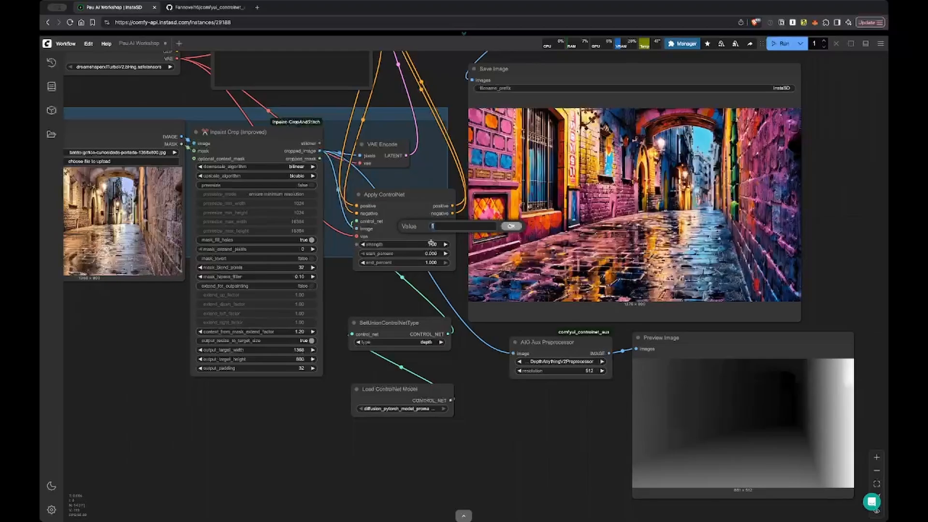
text(0.8)
key(Return)
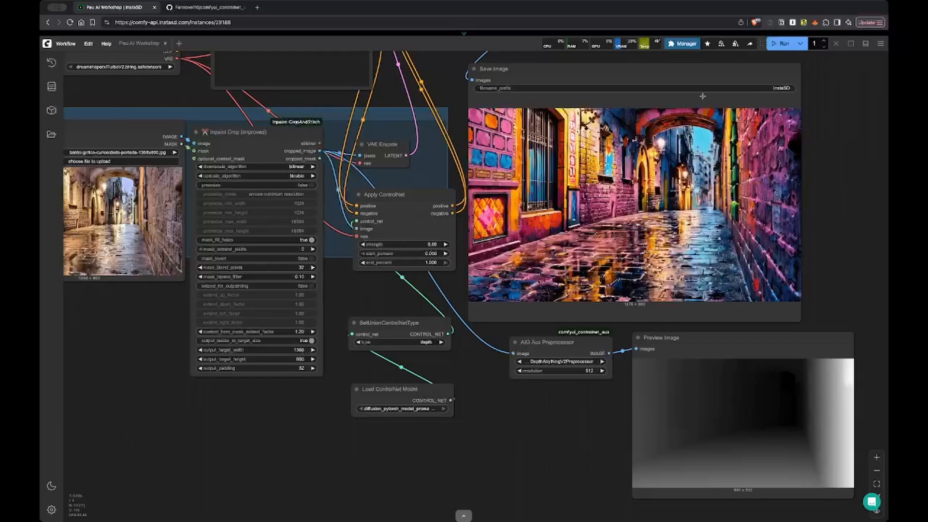
click(780, 43)
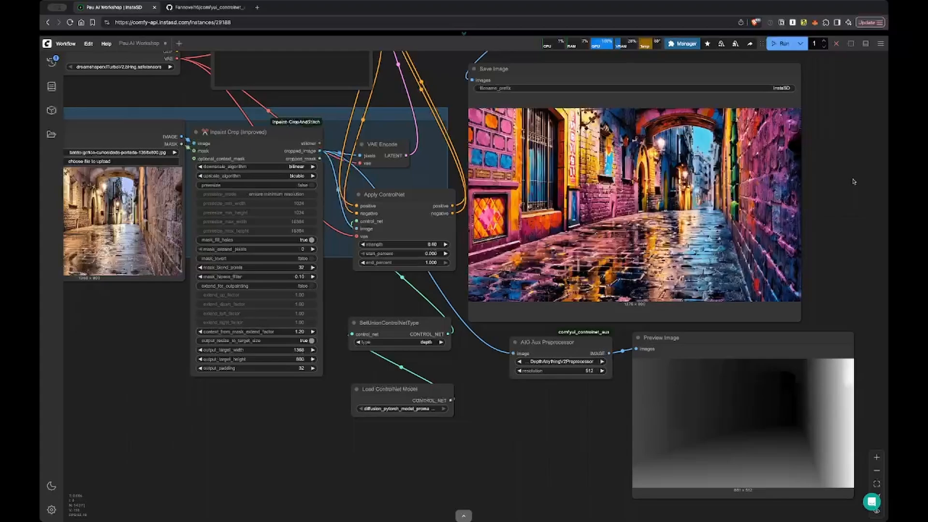
scroll(851, 159, up, 3)
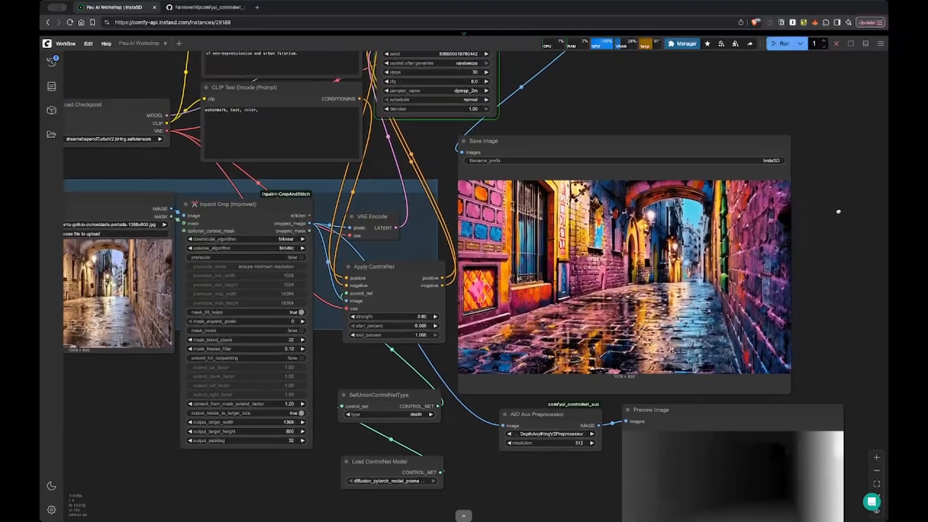
scroll(839, 212, up, 2)
scroll(837, 191, down, 3)
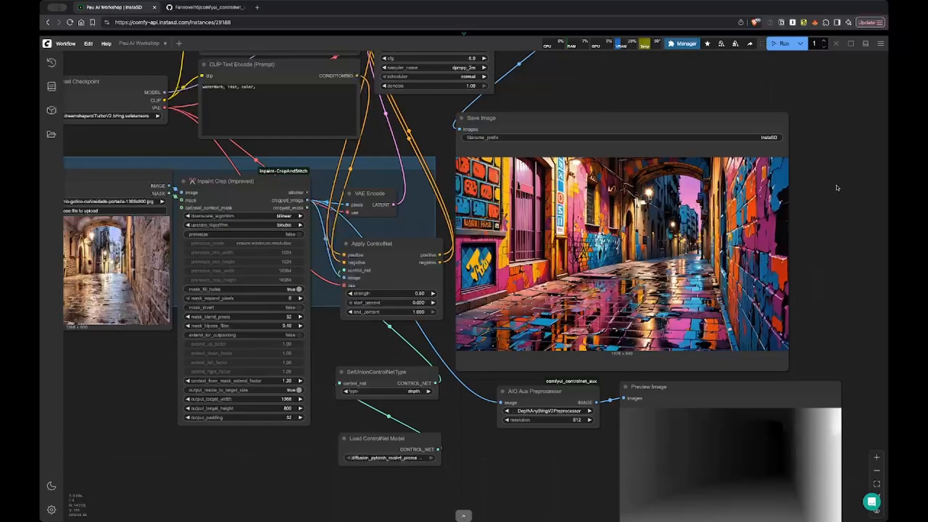
Compare the generated street image with the source photo and the positive prompt's wording.
drag(239, 482, 266, 483)
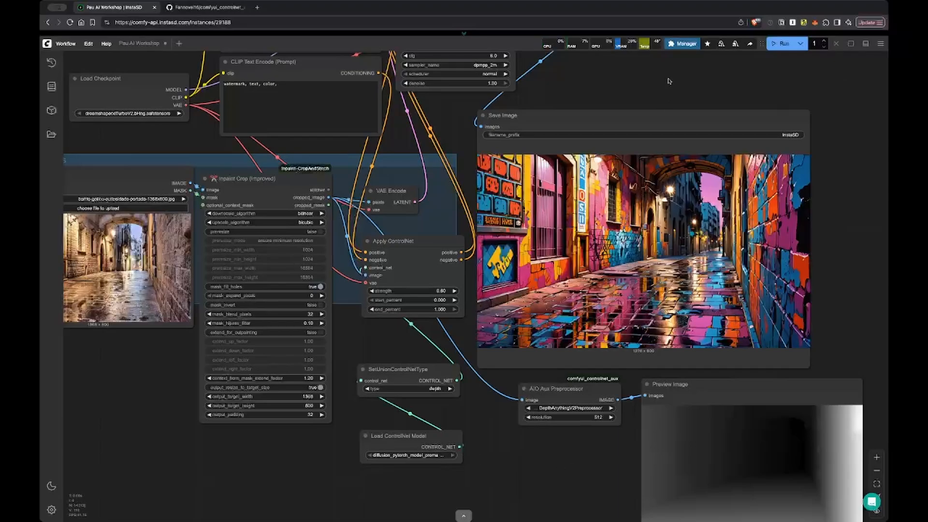
drag(668, 81, 817, 85)
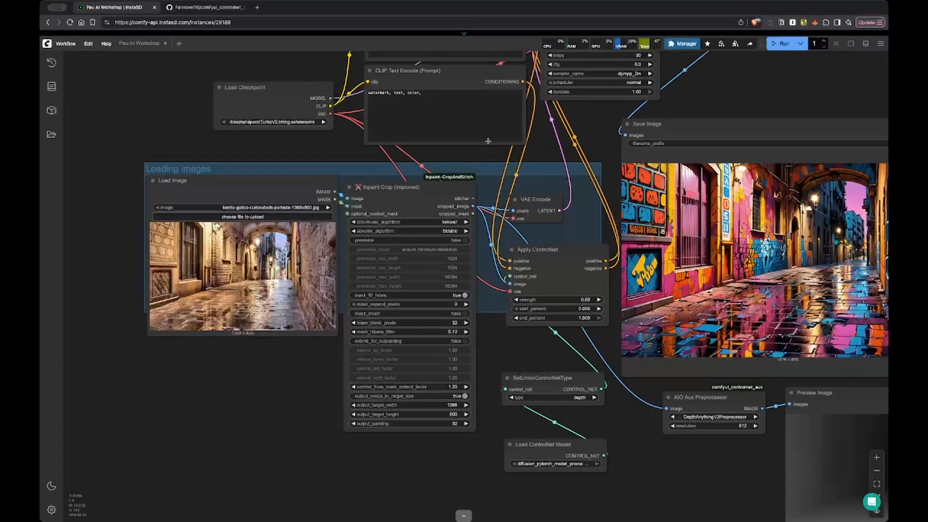
drag(613, 110, 592, 173)
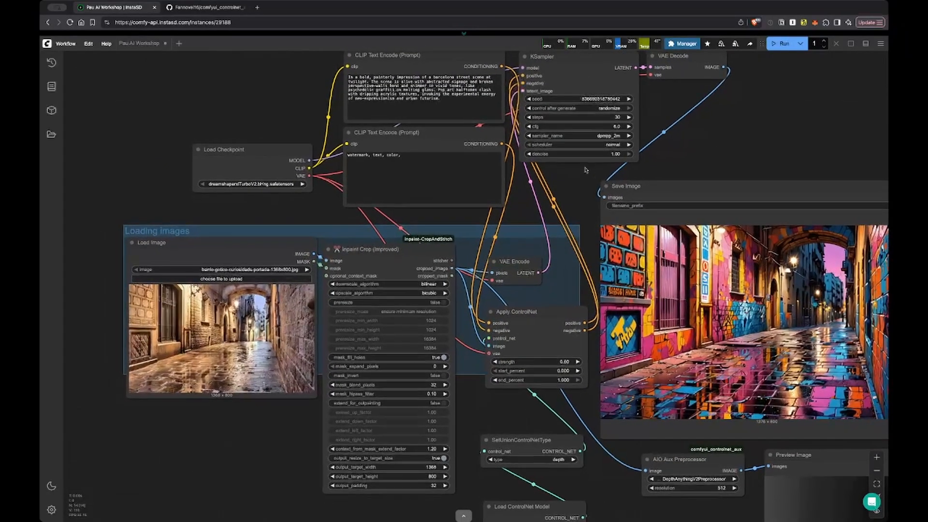
drag(448, 102, 348, 77)
click(774, 94)
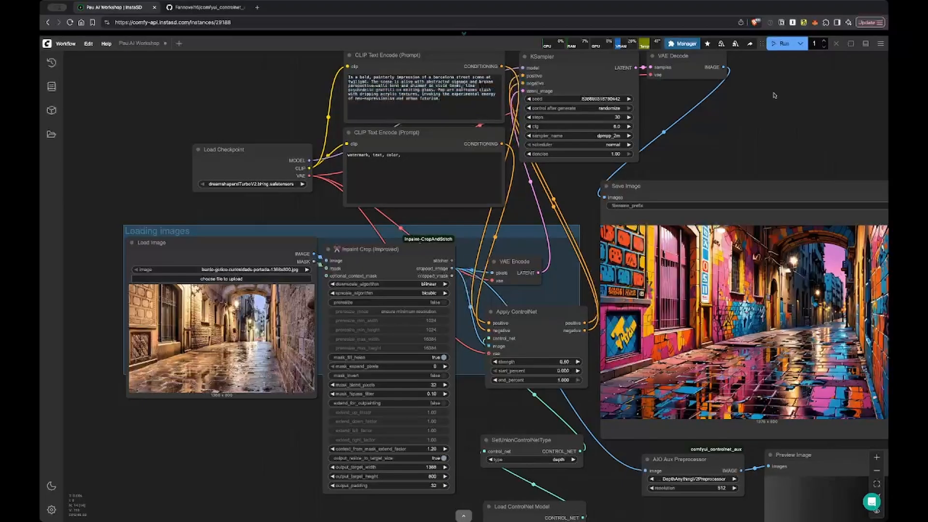
Examine the available union ControlNet types and the preprocessors offered by the AIO Aux Preprocessor.
drag(609, 479, 561, 390)
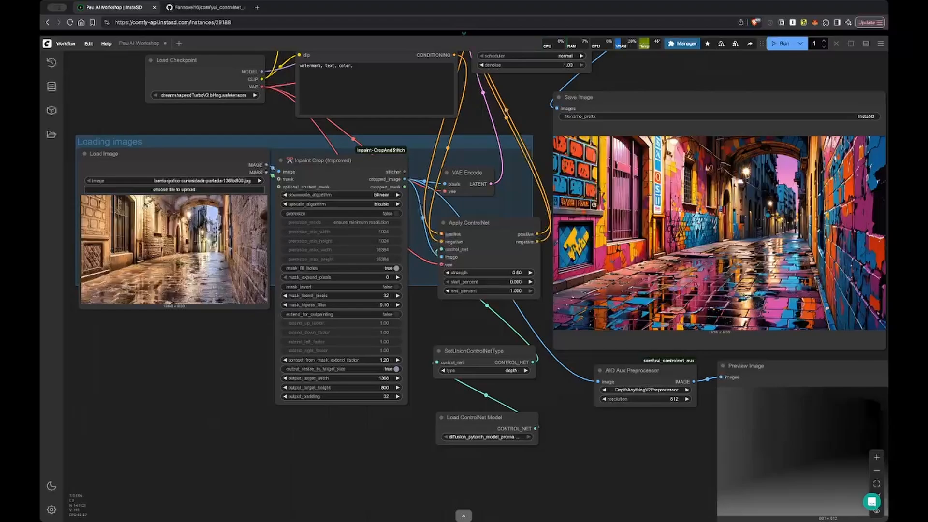
click(510, 370)
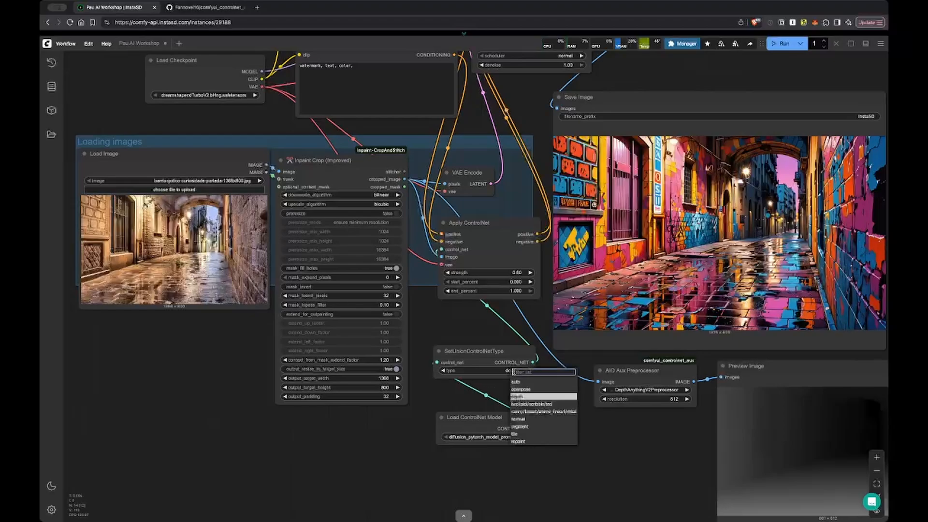
click(648, 402)
click(653, 450)
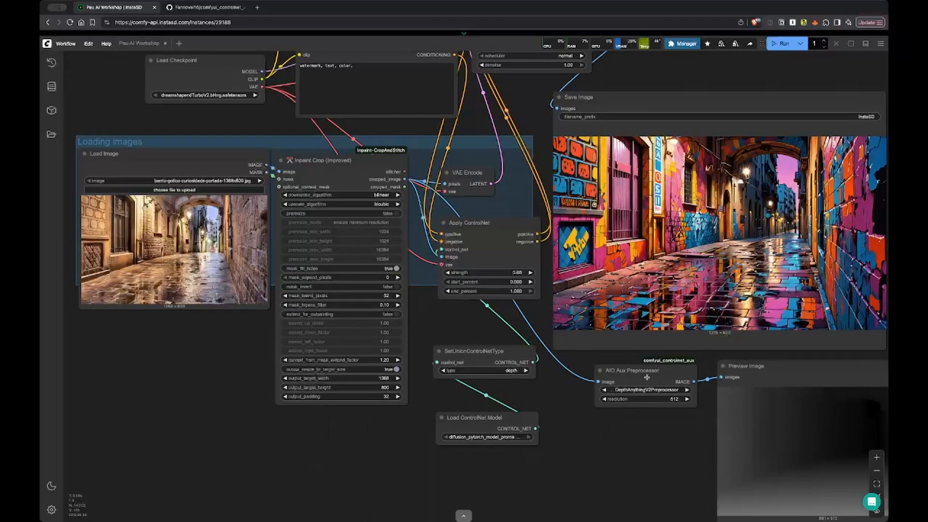
click(651, 390)
scroll(711, 478, down, 1)
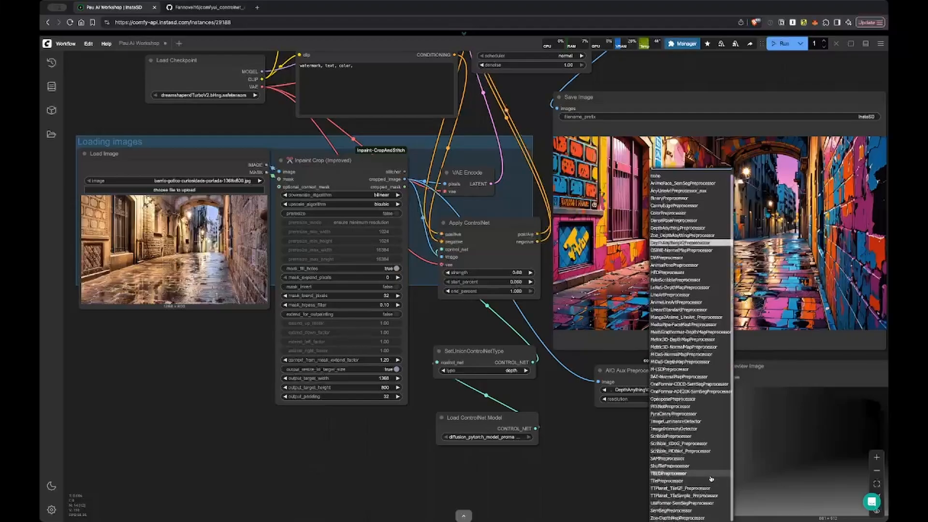
scroll(711, 479, up, 1)
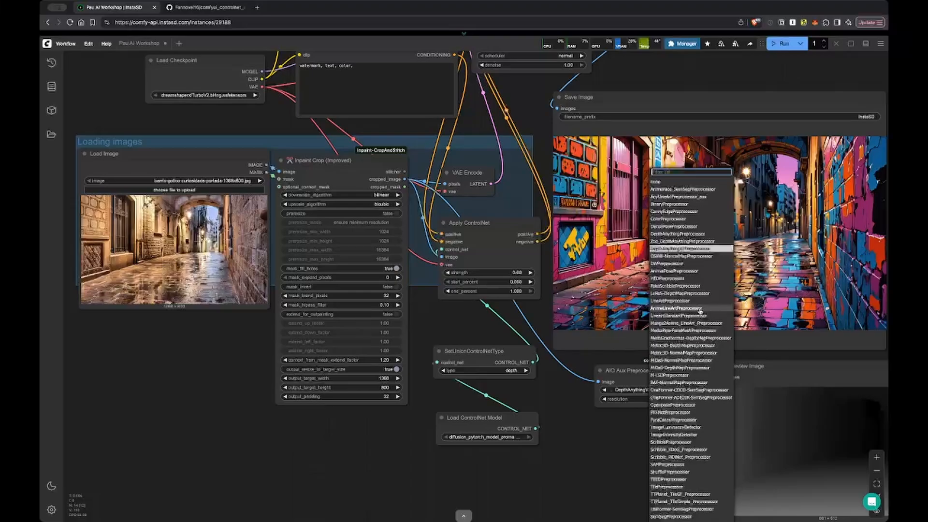
click(596, 429)
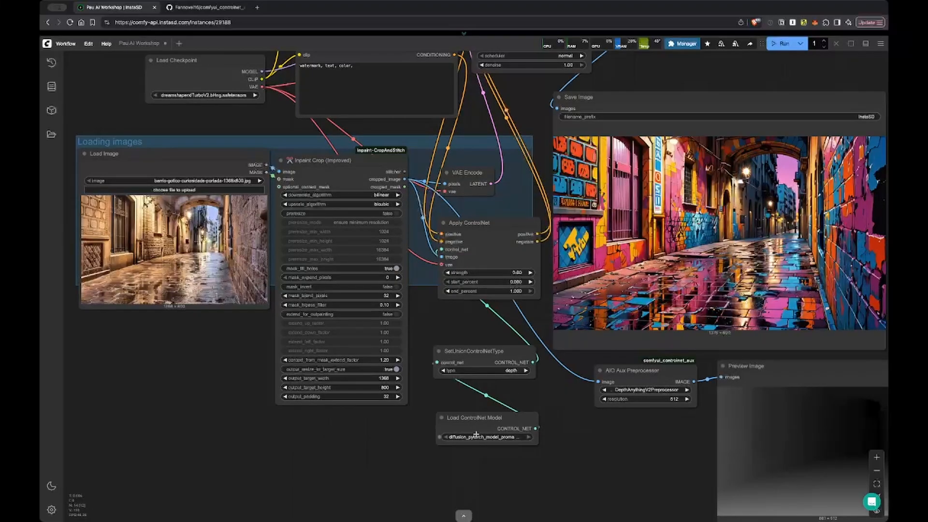
Set the union ControlNet type to hed/pidi/scribble/ted and the preprocessor to HEDPreprocessor, and run the workflow.
click(509, 370)
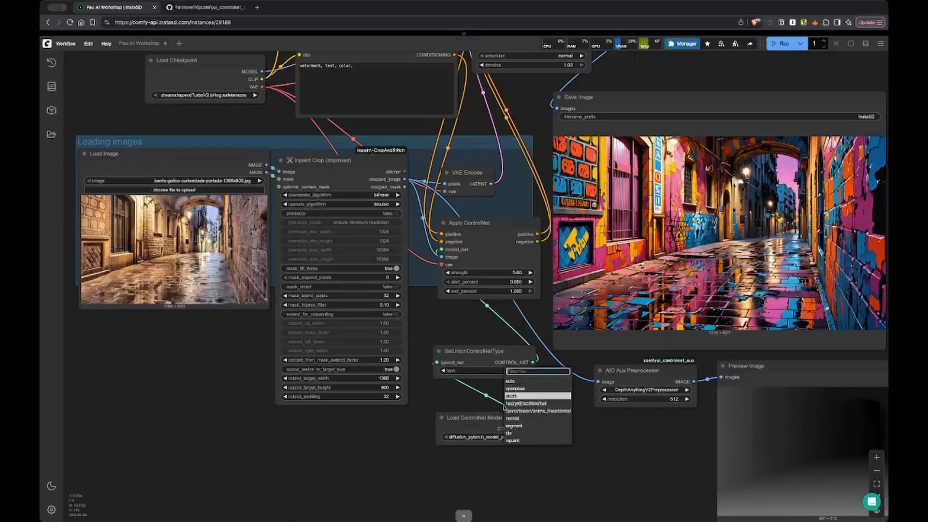
click(532, 404)
click(636, 391)
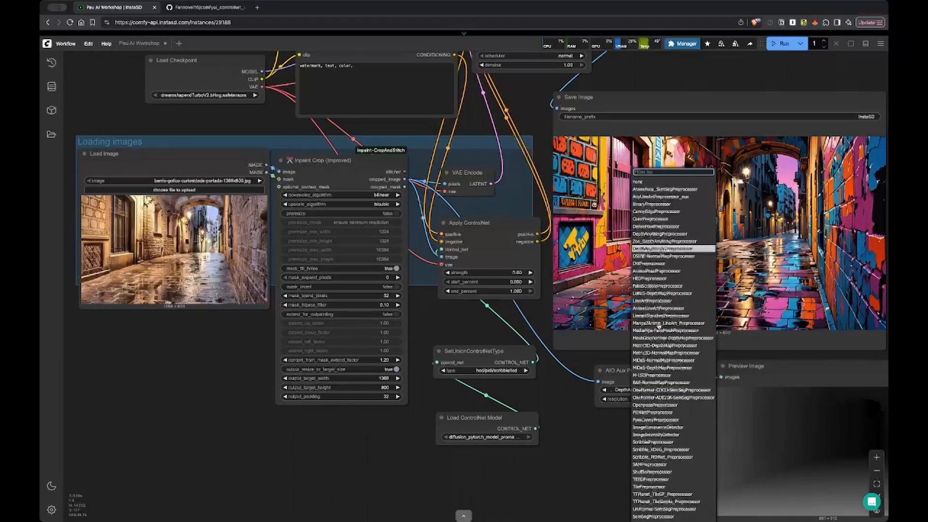
click(651, 278)
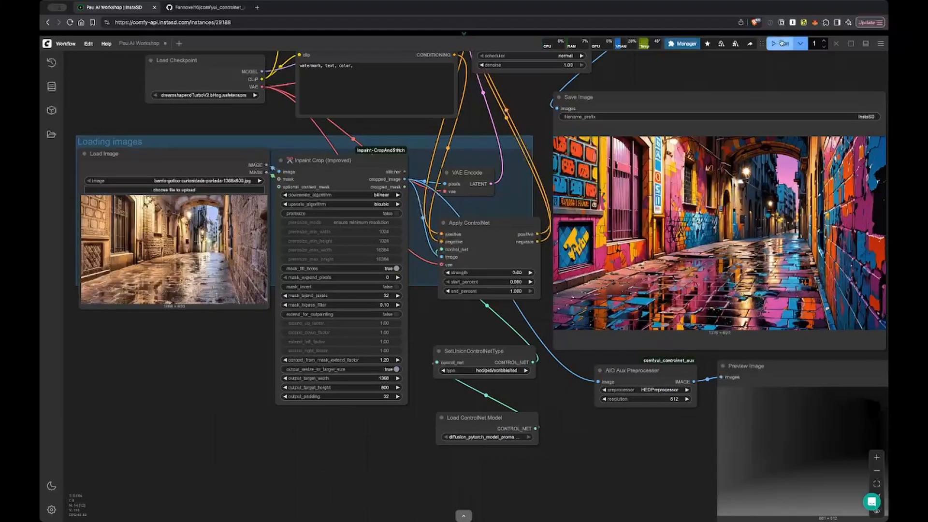
drag(654, 474, 590, 420)
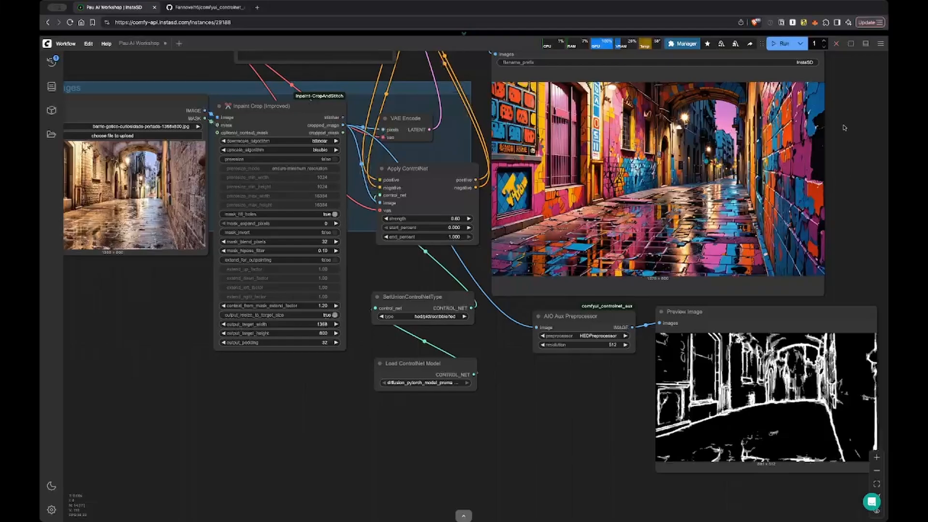
drag(837, 130, 841, 167)
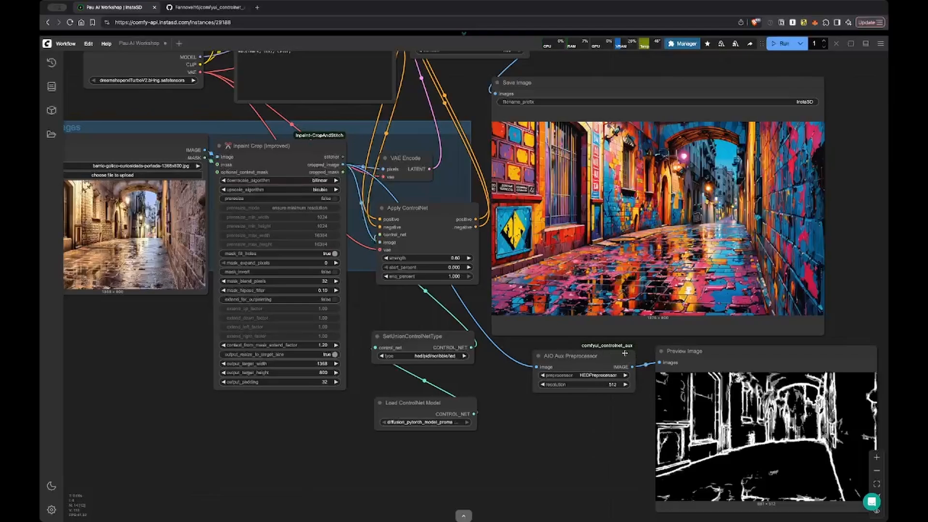
Review the AIO Aux Preprocessor node and the union ControlNet type options, and view the whole workflow.
click(572, 358)
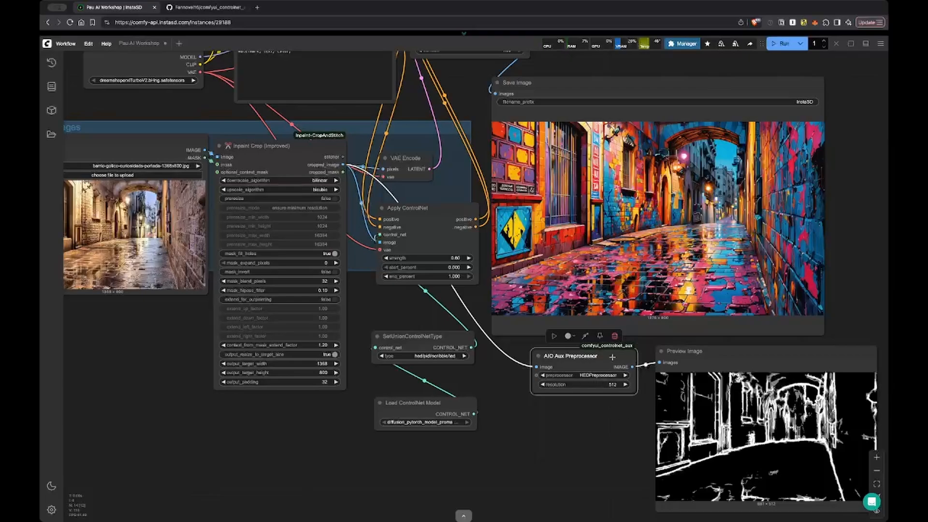
click(504, 464)
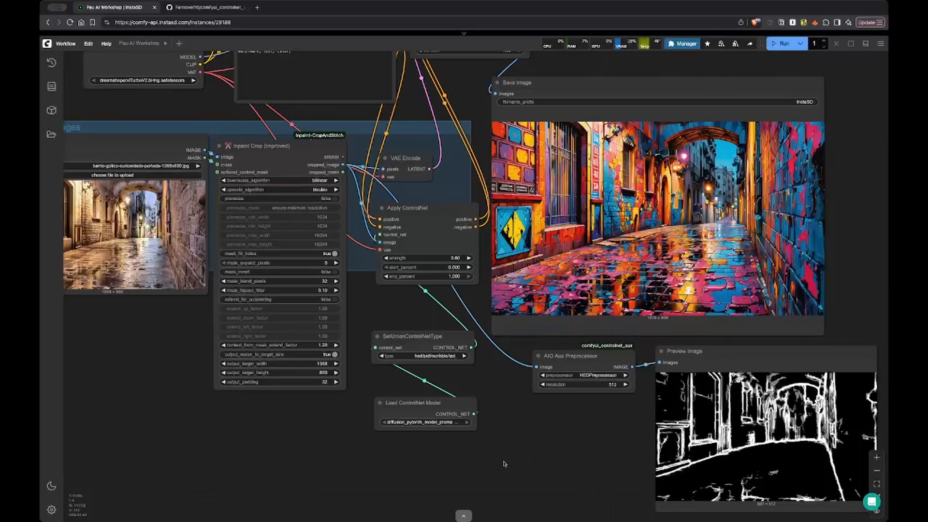
click(442, 357)
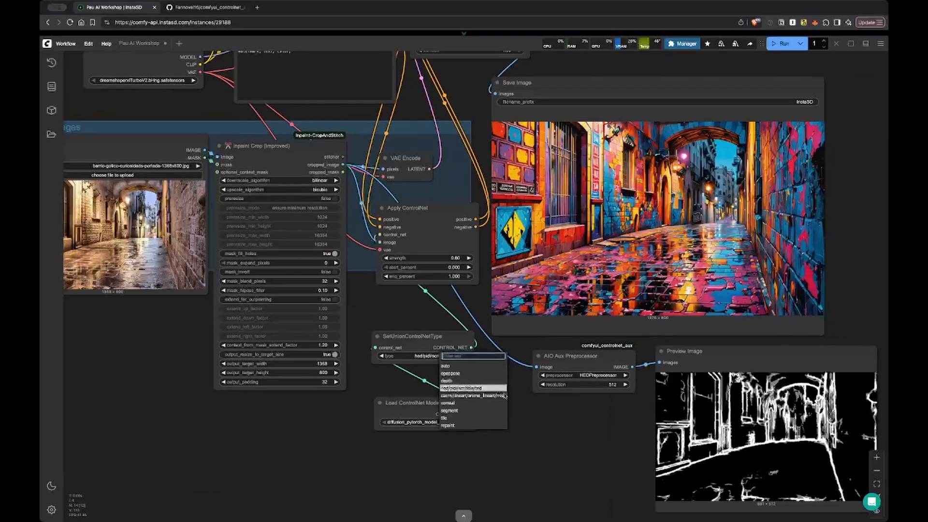
click(530, 466)
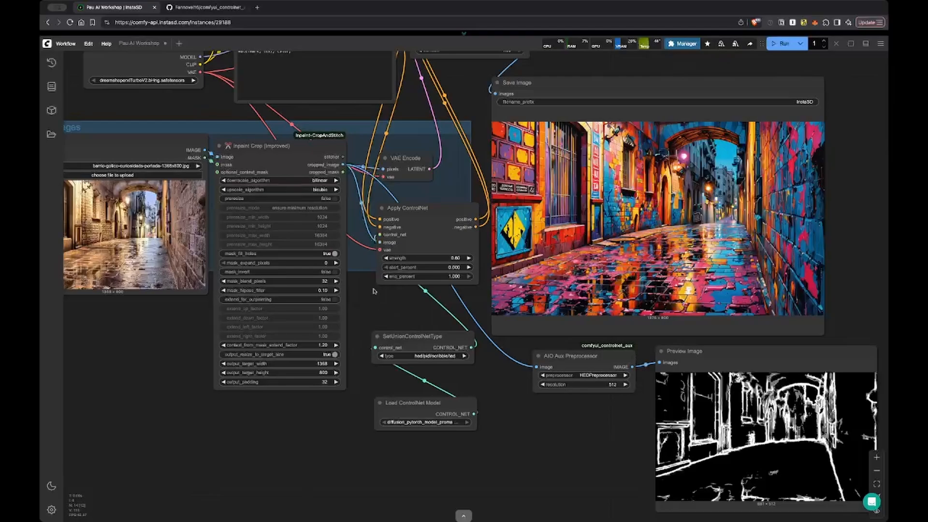
scroll(373, 291, down, 5)
drag(416, 163, 468, 179)
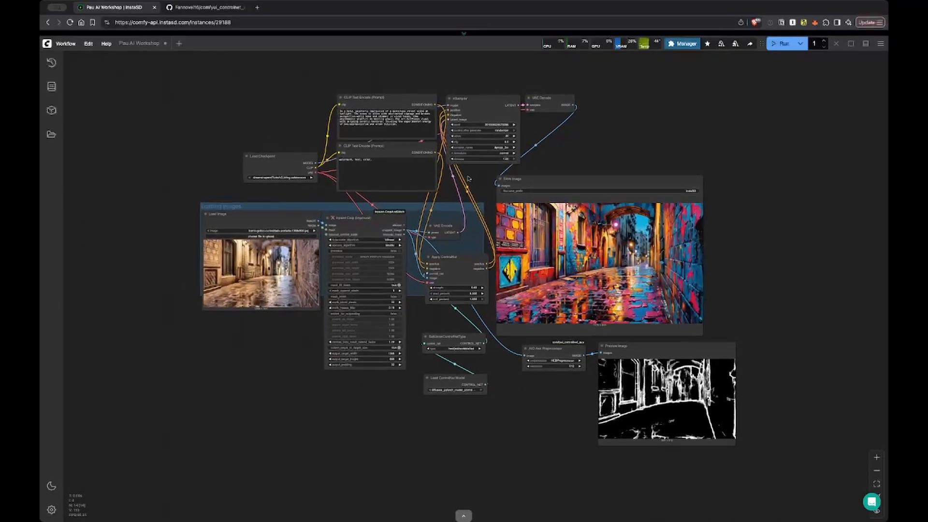